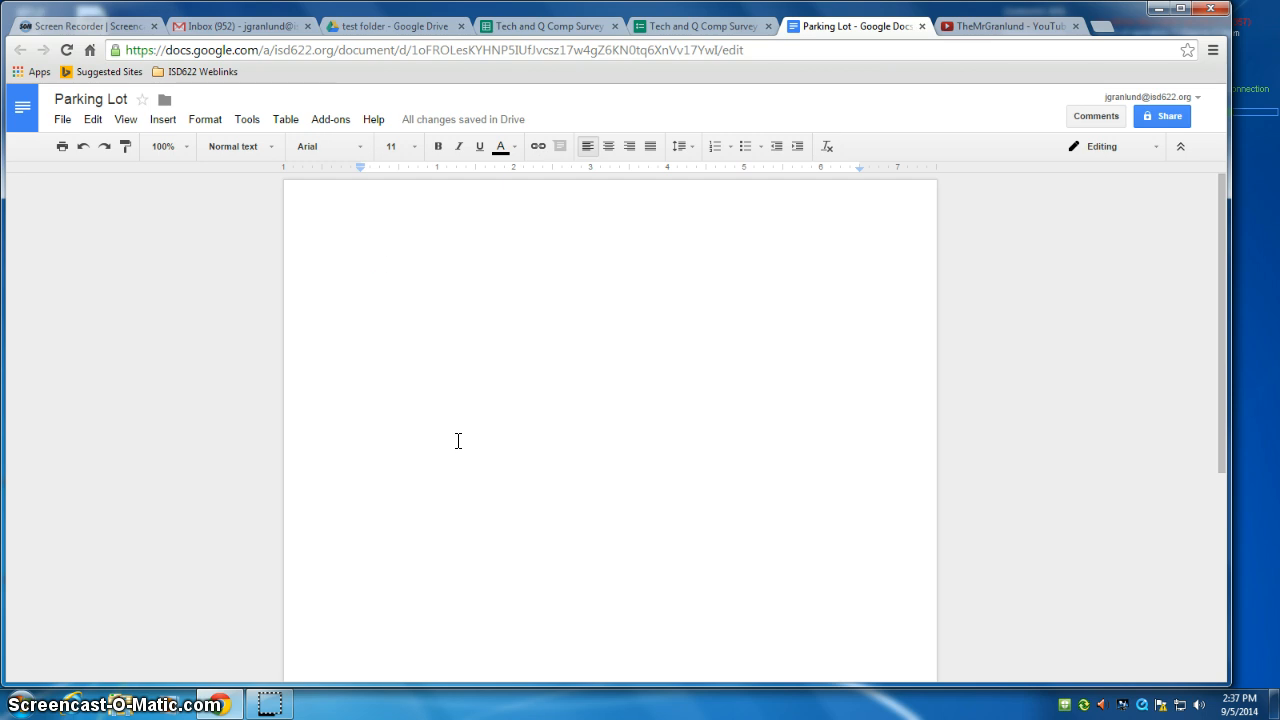
{"action": "type", "text": "can"}
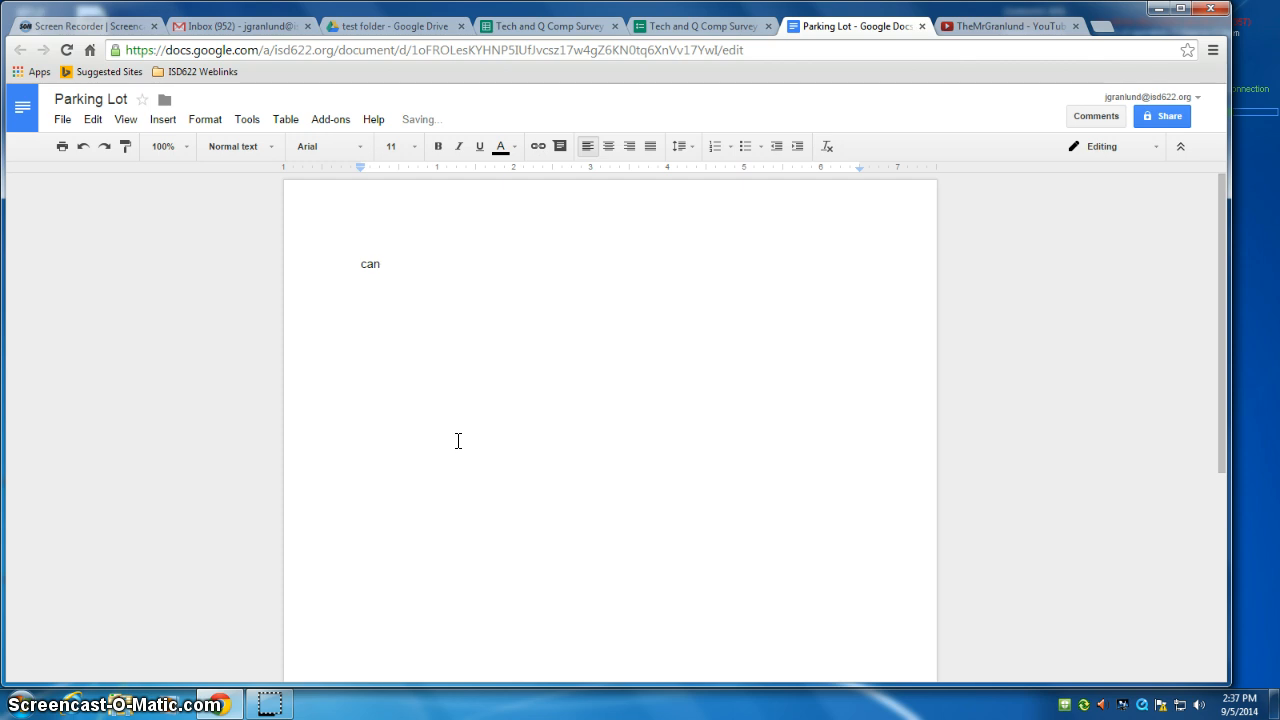
{"action": "key", "text": "BackSpace"}
{"action": "key", "text": "BackSpace"}
{"action": "key", "text": "BackSpace"}
{"action": "key", "text": "BackSpace"}
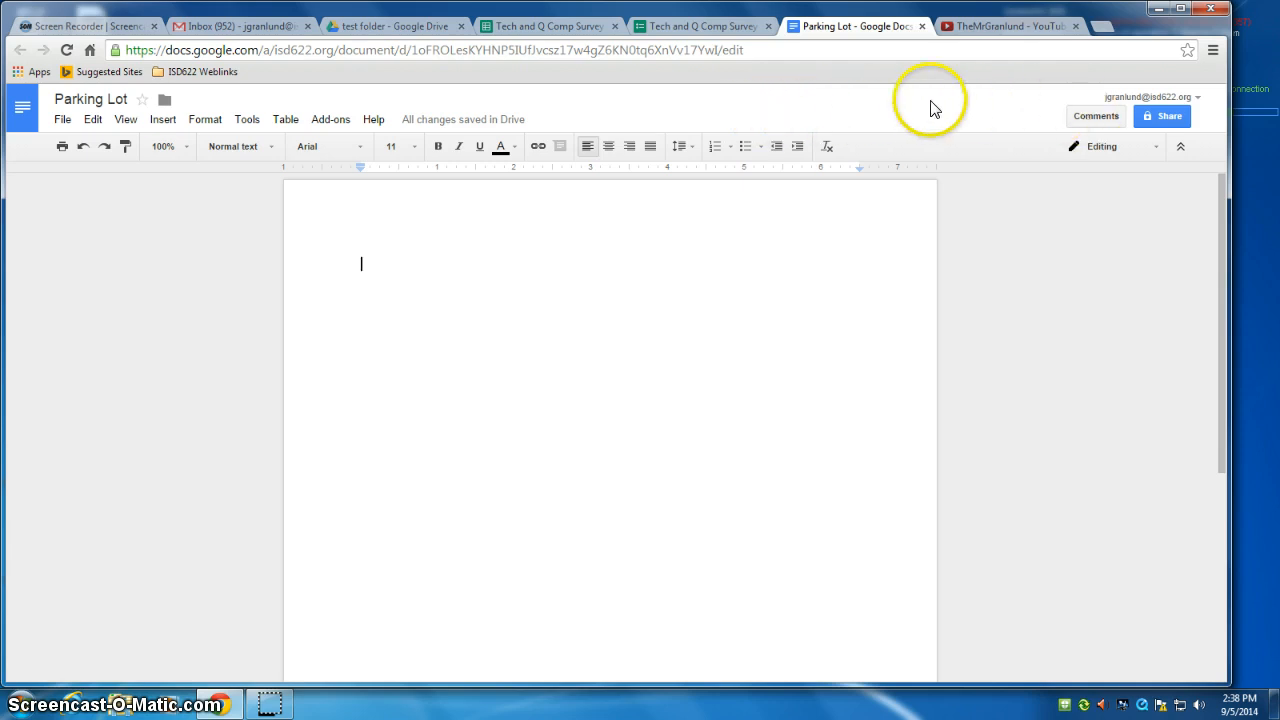
Step: Write "what's the capital of MN?" and "can I go to the bathroom?" as two separate lines in the Parking Lot document
{"action": "left_click", "coordinate": [379, 270]}
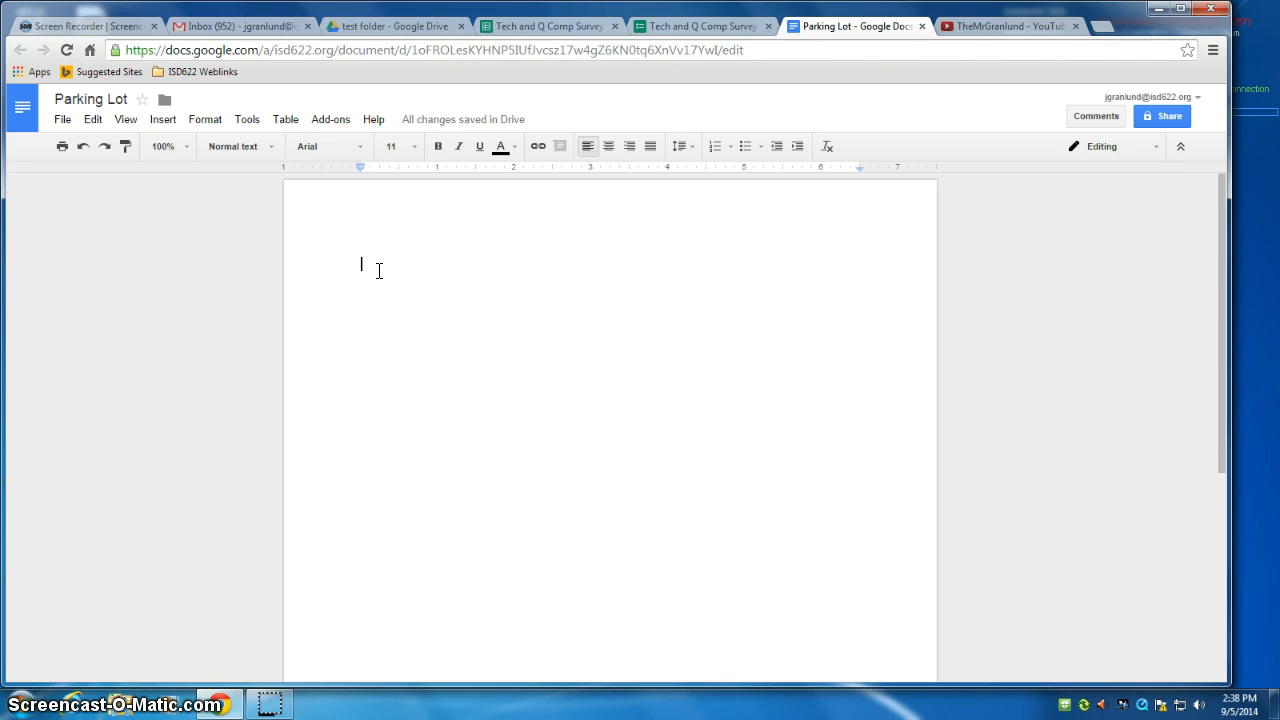
{"action": "type", "text": "what's th"}
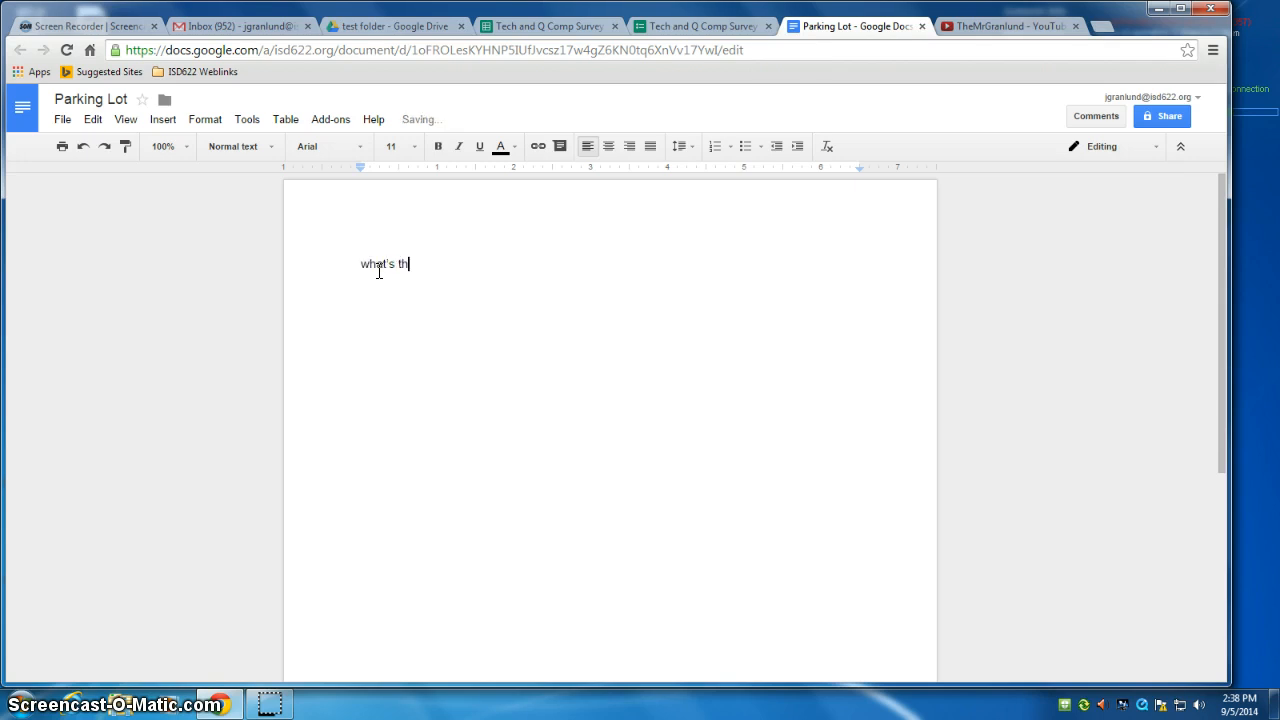
{"action": "type", "text": "e capital of MN?"}
{"action": "key", "text": "Return"}
{"action": "key", "text": "Return"}
{"action": "type", "text": "can I"}
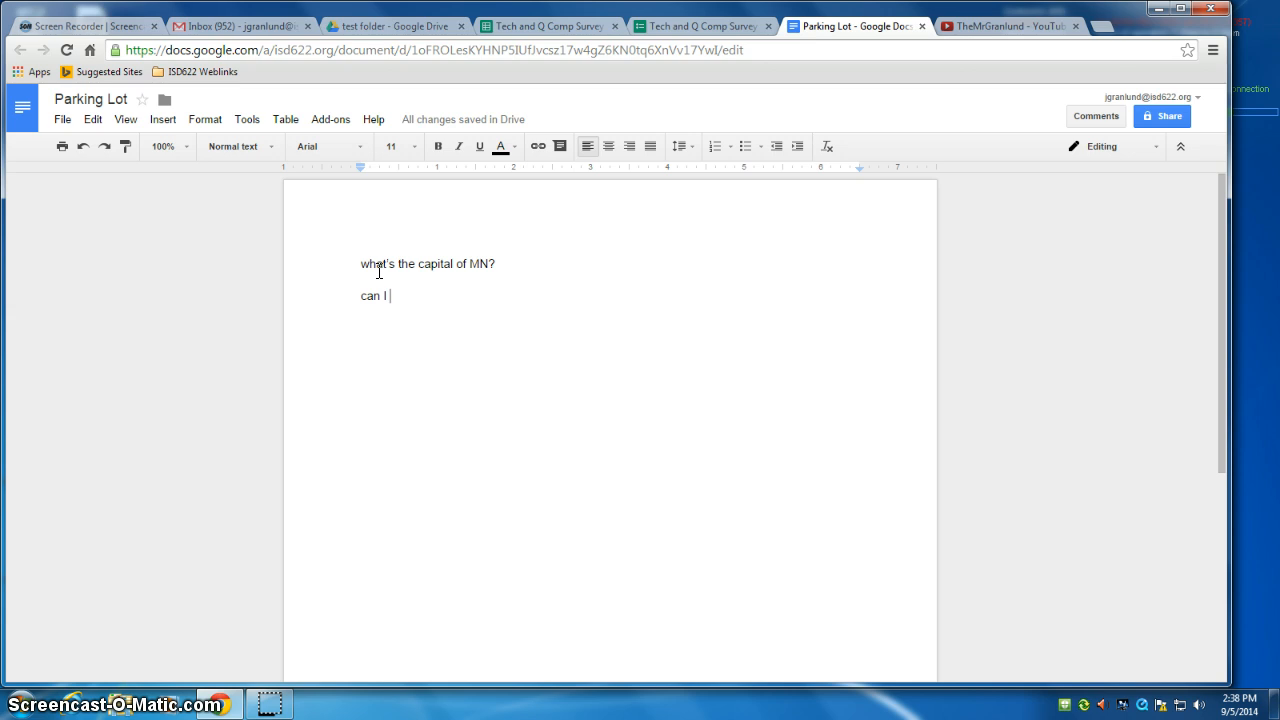
{"action": "type", "text": " go to "}
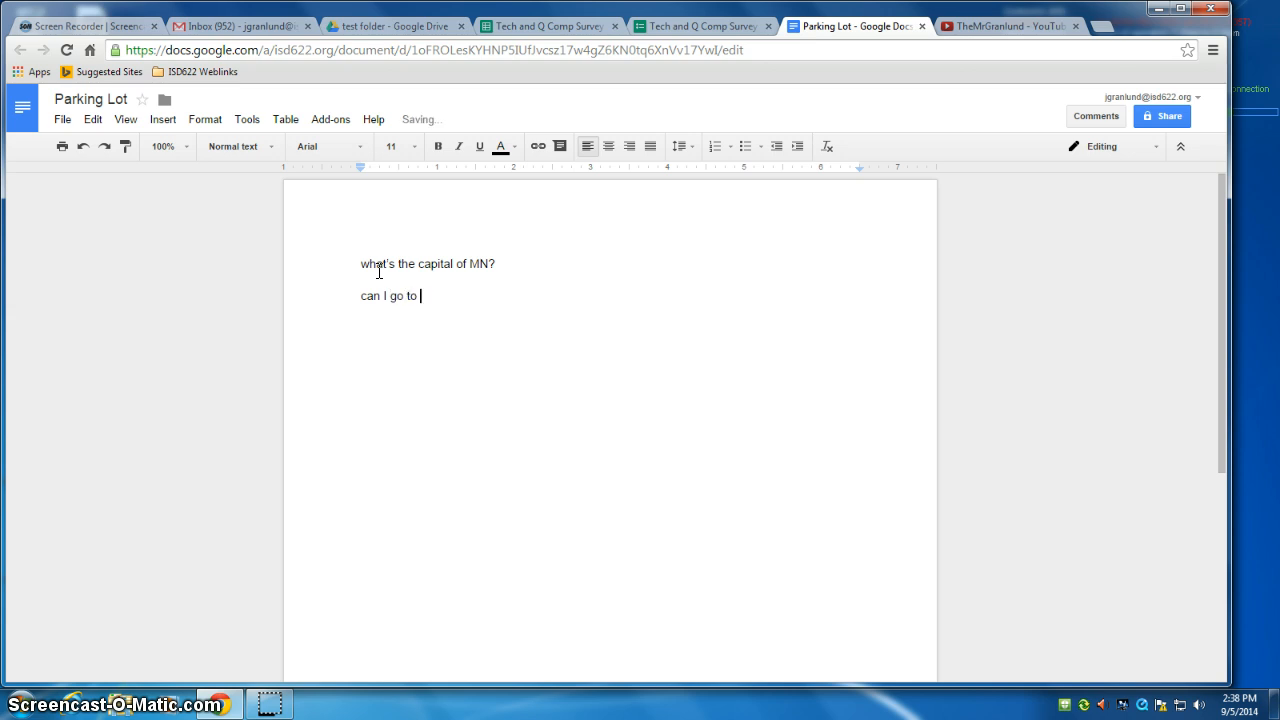
{"action": "type", "text": "the bathroom?"}
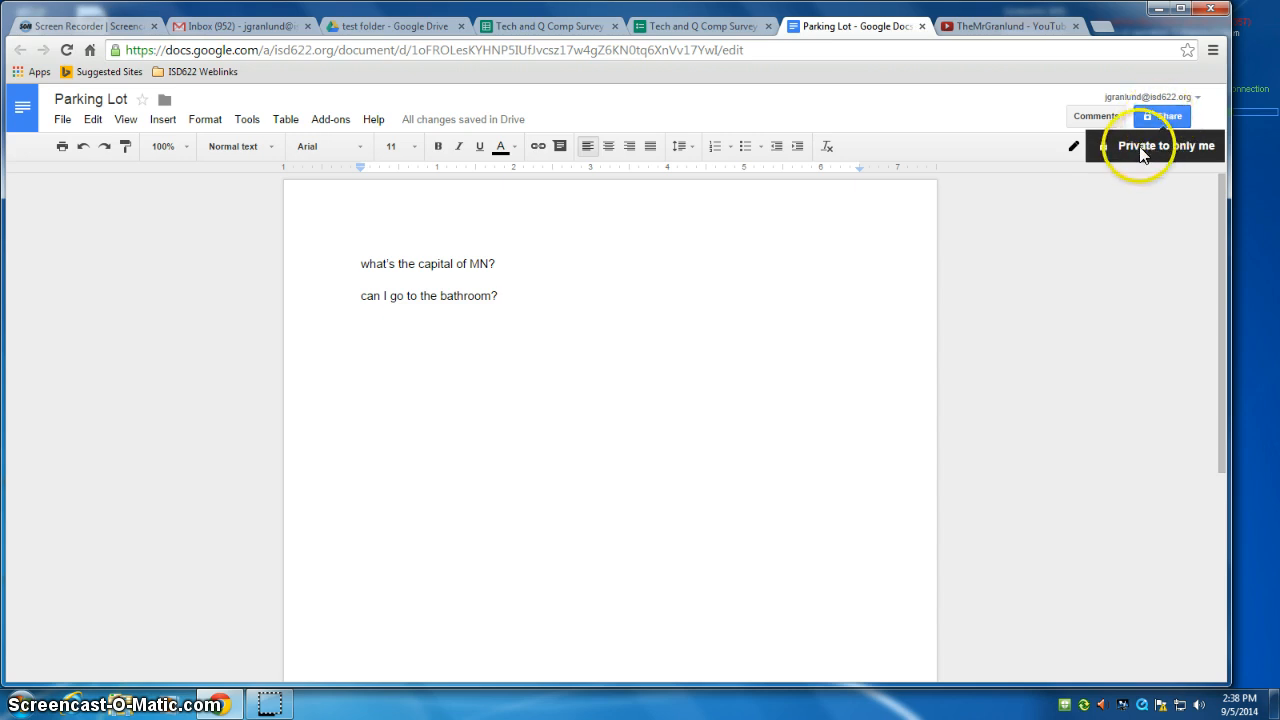
Step: Enter two colleagues as invitees with edit access in the document's sharing settings, and discard the invitation without sending it
{"action": "left_click", "coordinate": [1168, 117]}
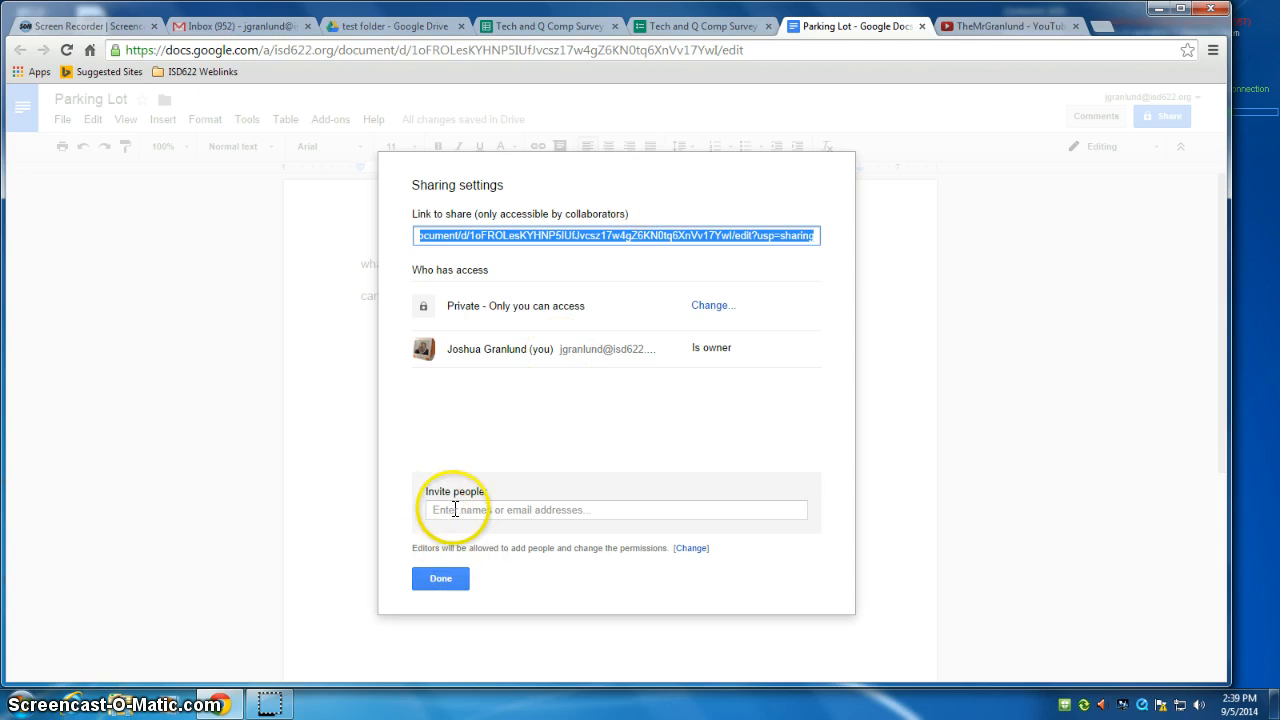
{"action": "left_click", "coordinate": [533, 509]}
{"action": "type", "text": "mark"}
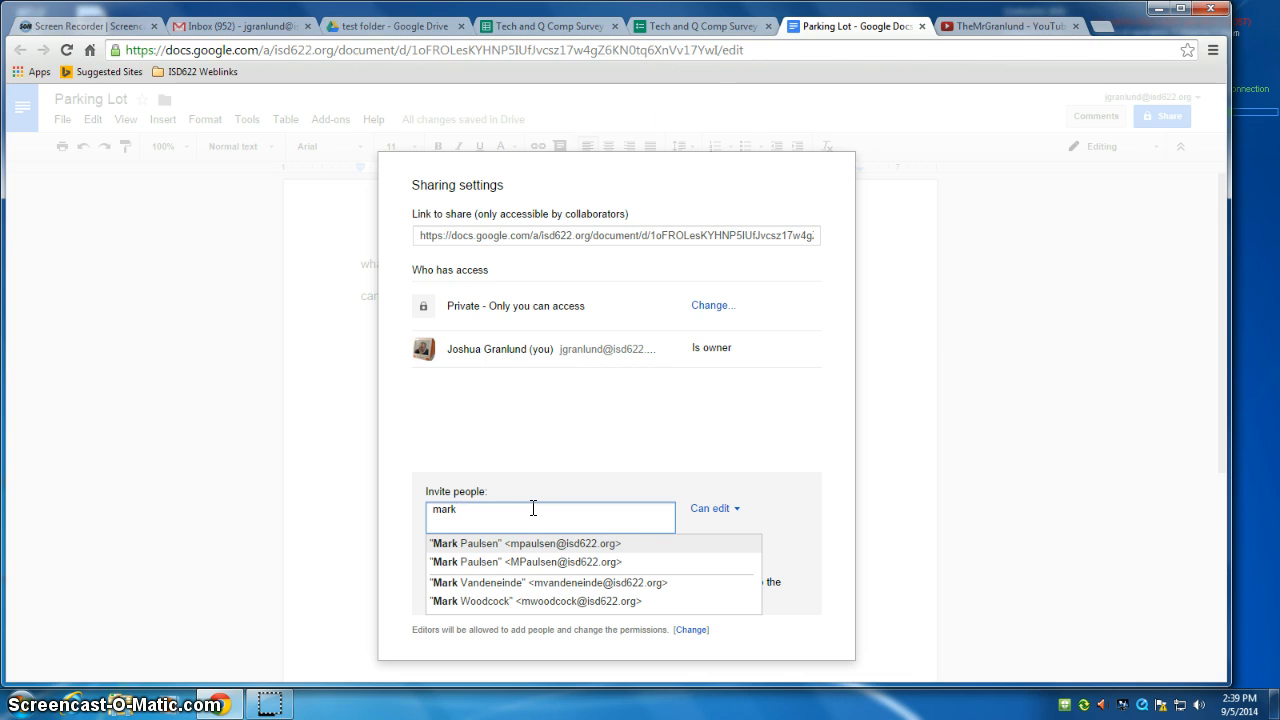
{"action": "key", "text": "Return"}
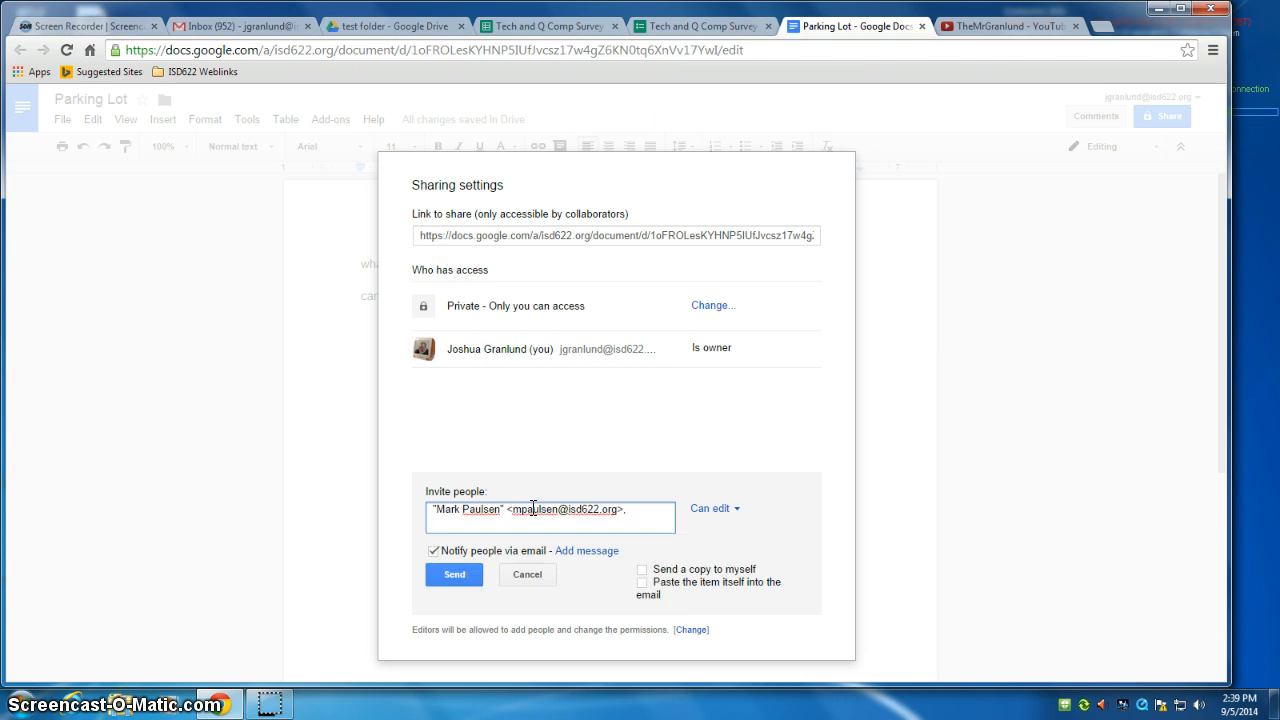
{"action": "type", "text": "josh"}
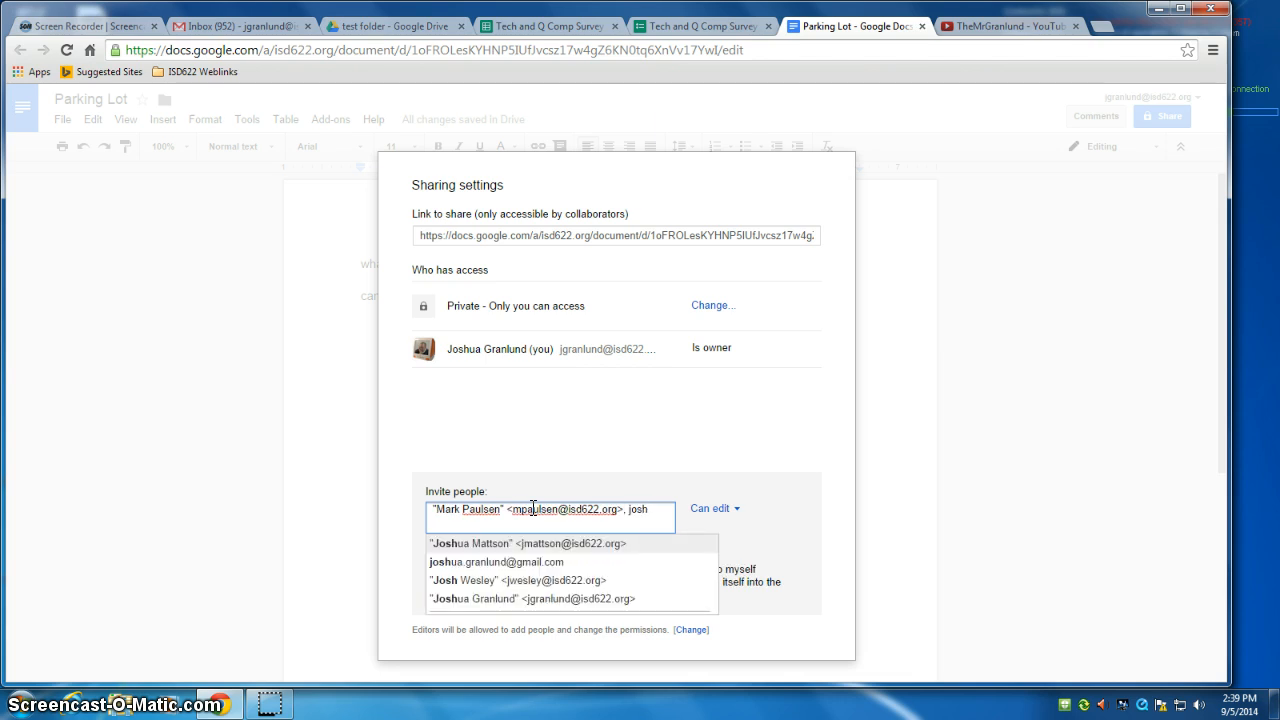
{"action": "key", "text": "Return"}
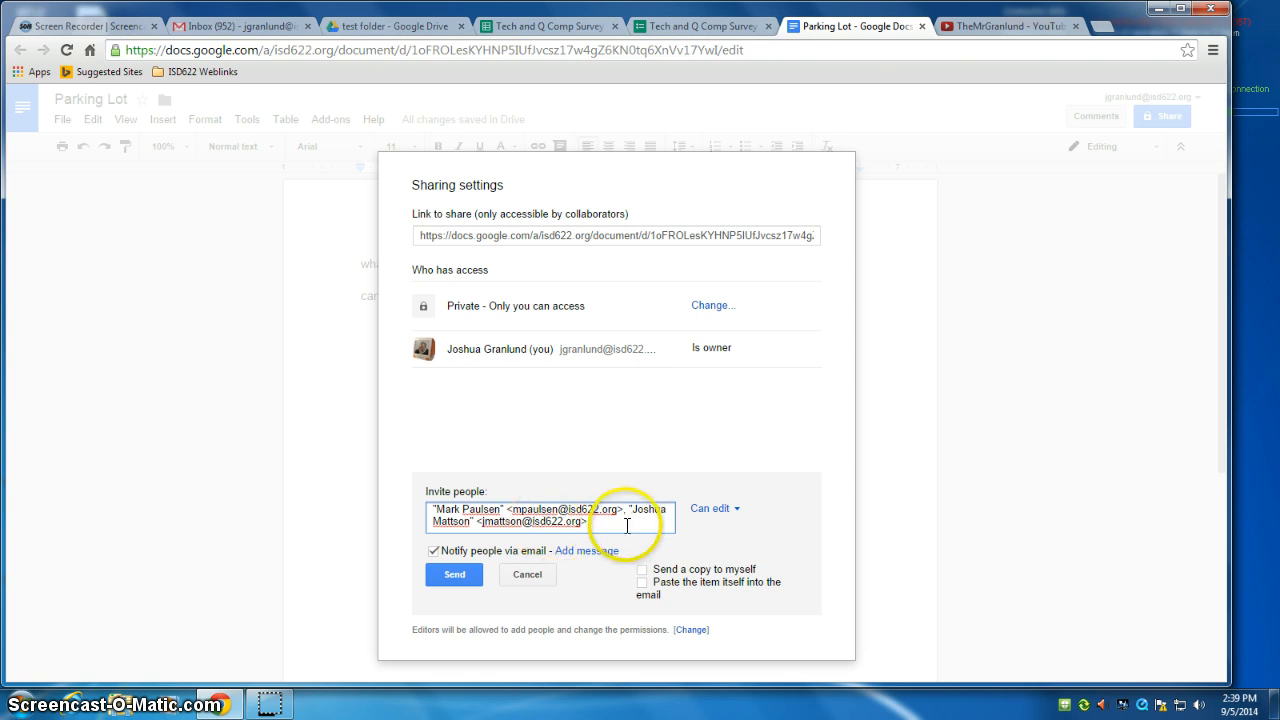
{"action": "left_click_drag", "start_coordinate": [623, 523], "coordinate": [392, 497]}
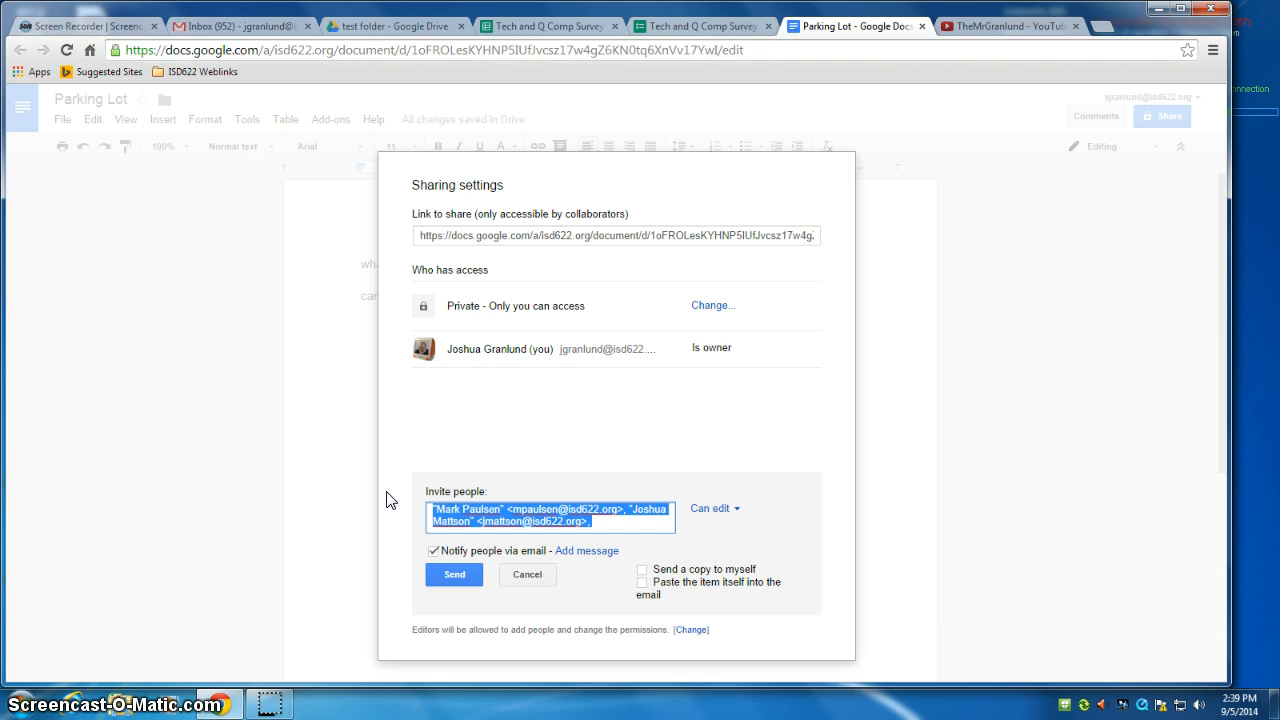
{"action": "left_click", "coordinate": [525, 576]}
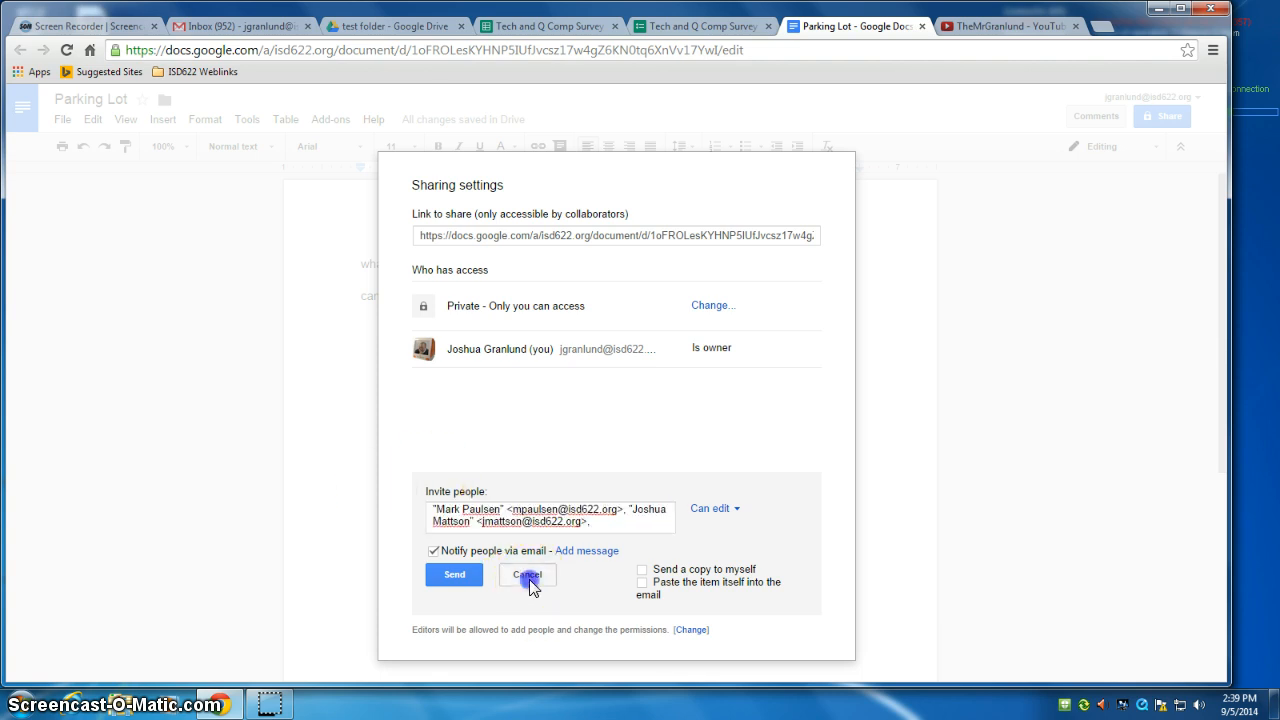
{"action": "left_click", "coordinate": [418, 589]}
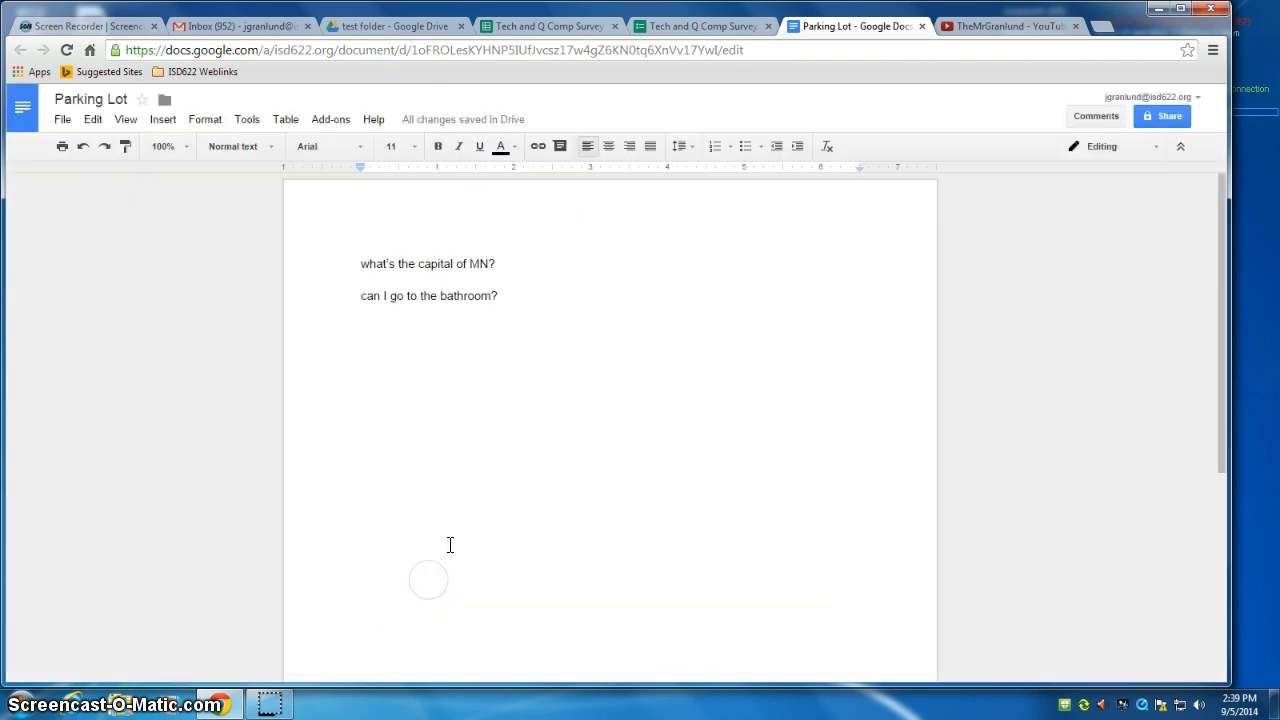
Step: Examine the questions in the Tech and Q Comp Survey form, including the name question's settings, and highlight the form's web address
{"action": "left_click", "coordinate": [701, 27]}
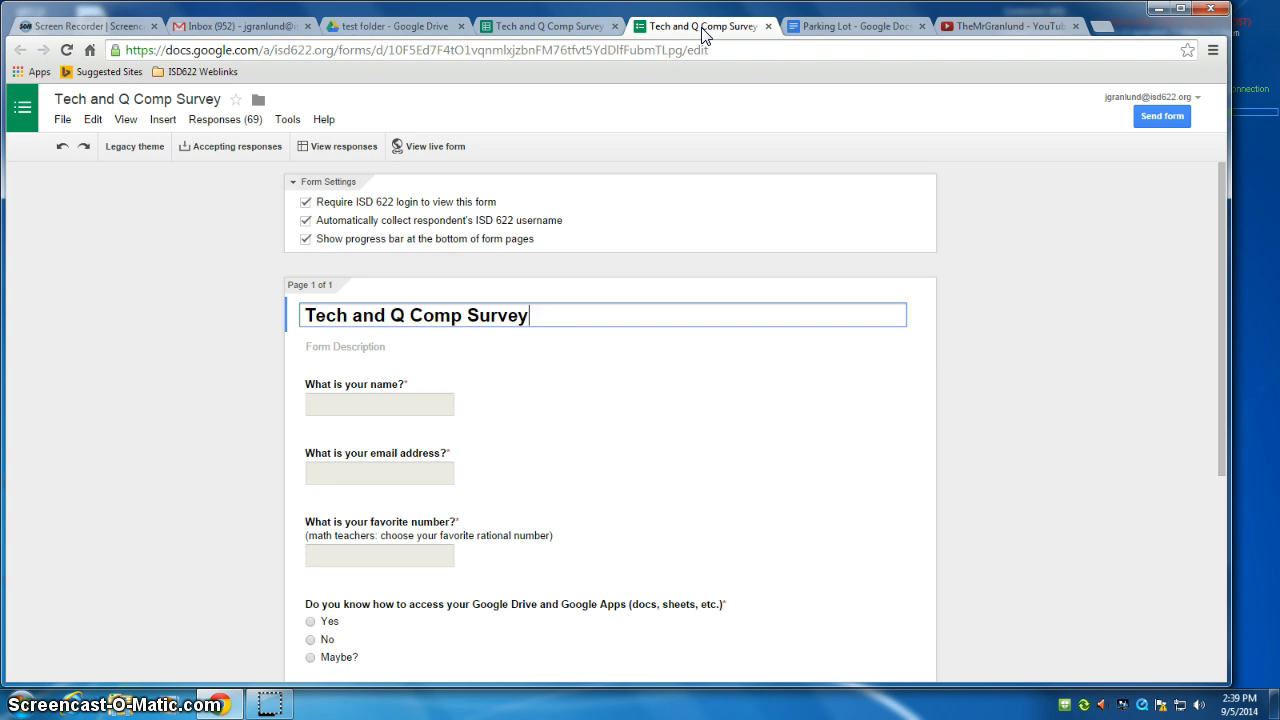
{"action": "left_click", "coordinate": [706, 214]}
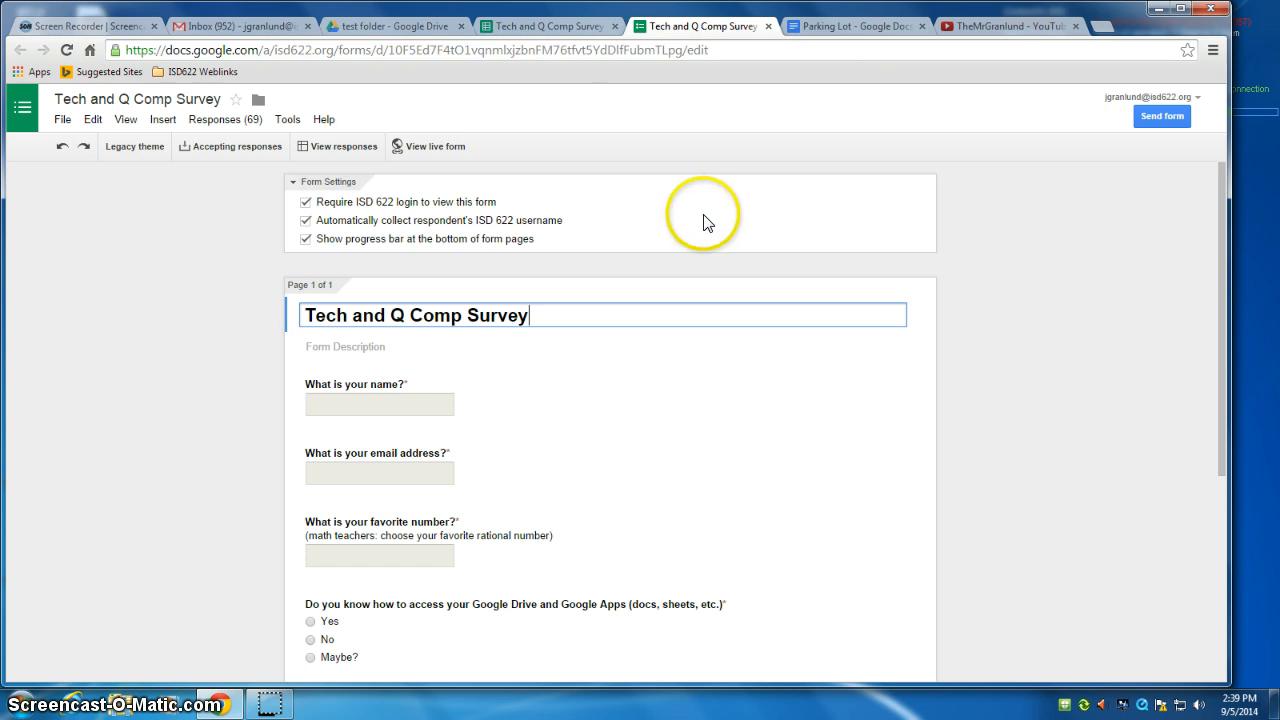
{"action": "scroll", "coordinate": [705, 222], "scroll_direction": "down", "scroll_amount": 1}
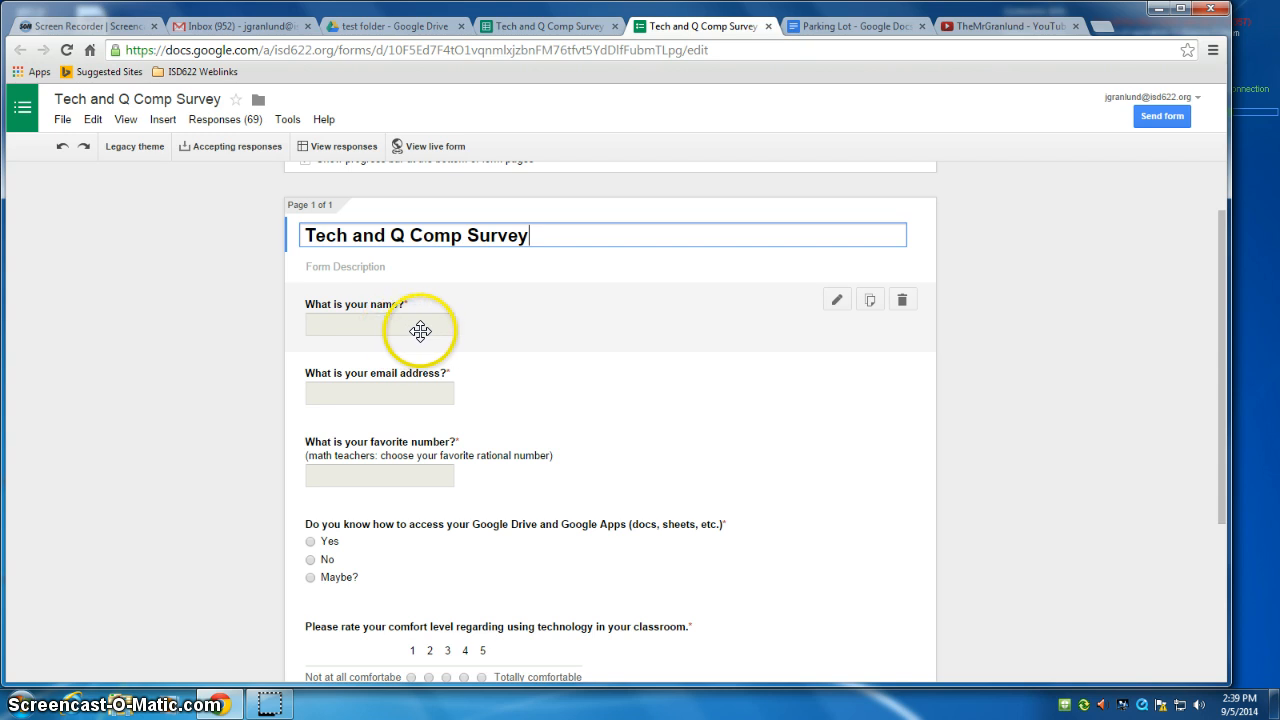
{"action": "left_click", "coordinate": [413, 331]}
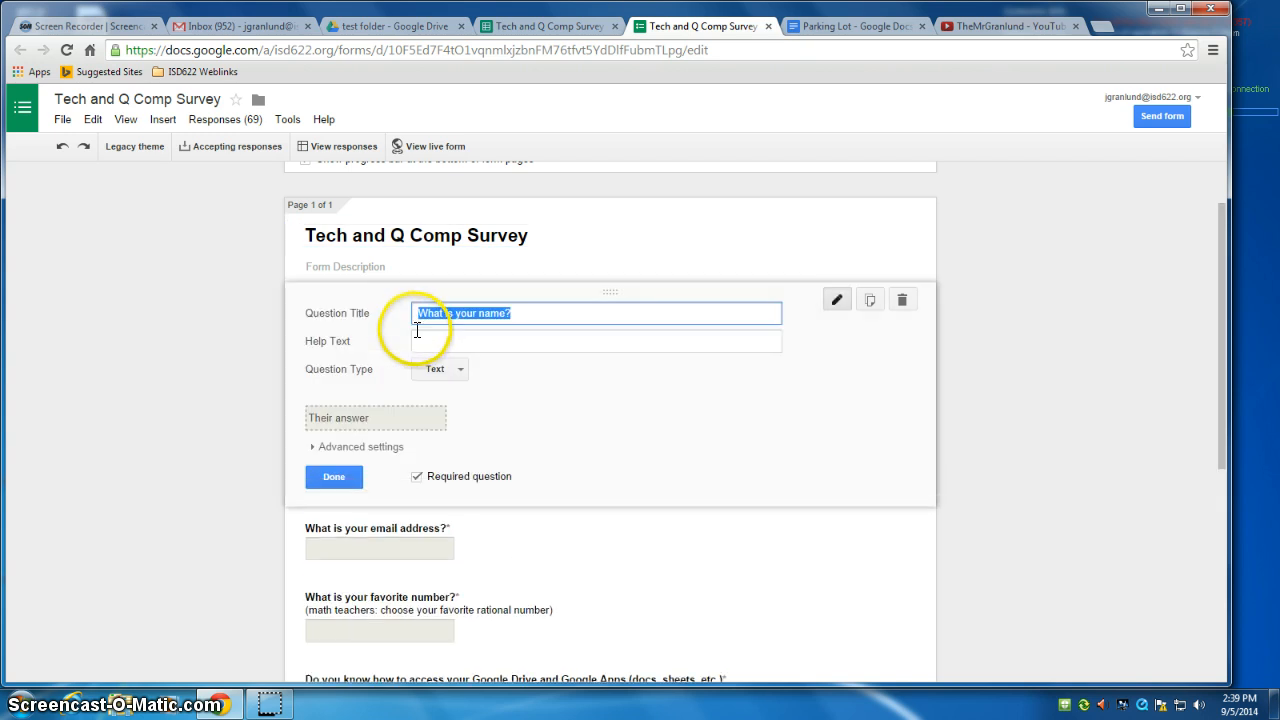
{"action": "left_click", "coordinate": [214, 372]}
{"action": "left_click", "coordinate": [334, 476]}
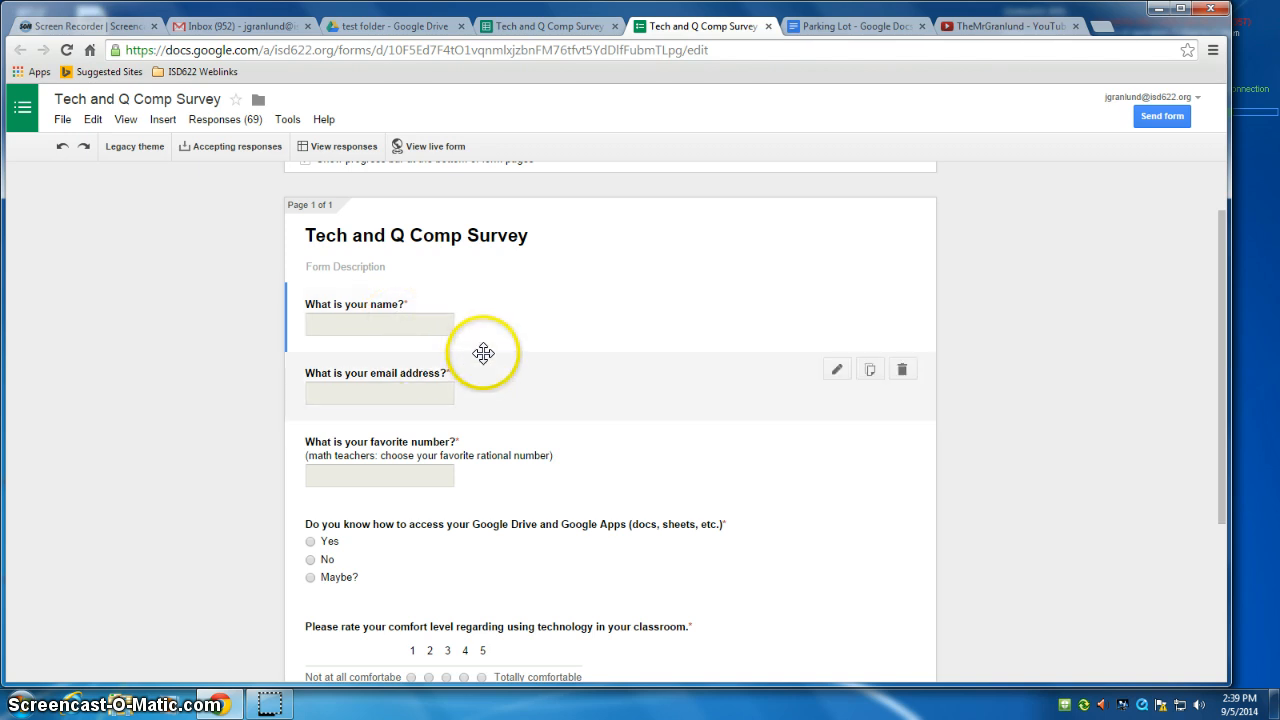
{"action": "scroll", "coordinate": [486, 351], "scroll_direction": "down", "scroll_amount": 2}
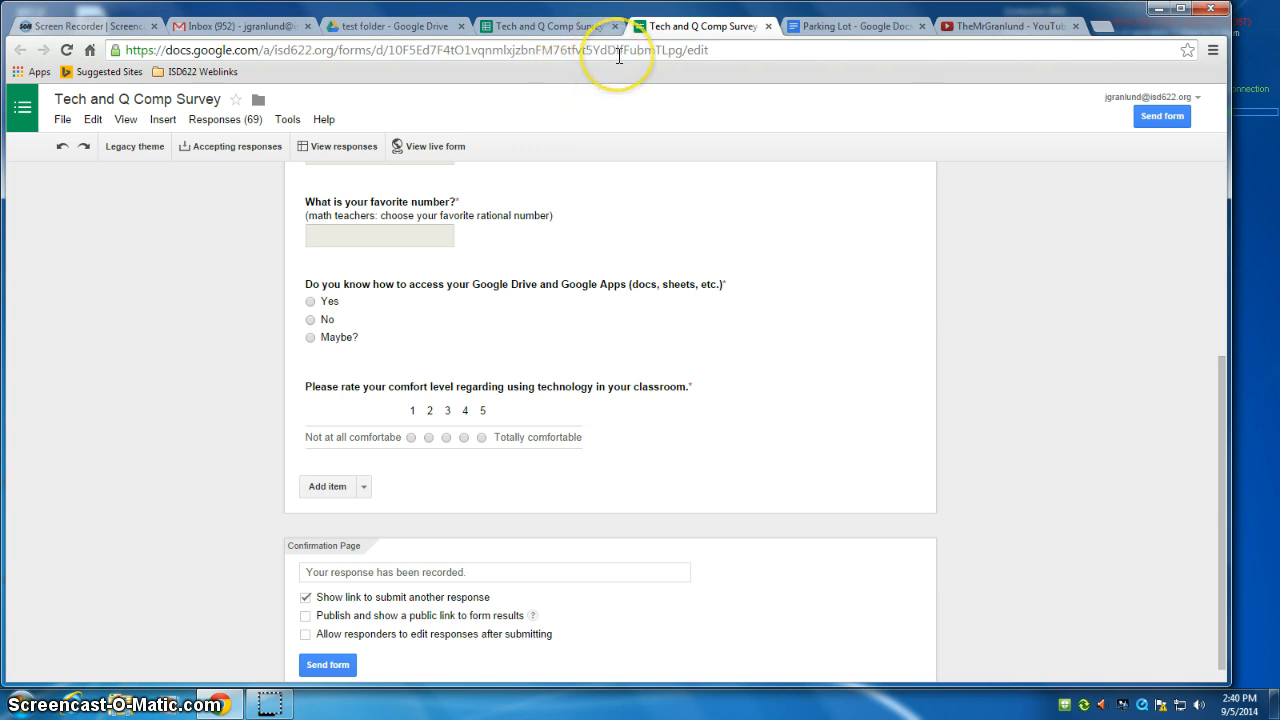
{"action": "left_click_drag", "start_coordinate": [710, 50], "coordinate": [125, 52]}
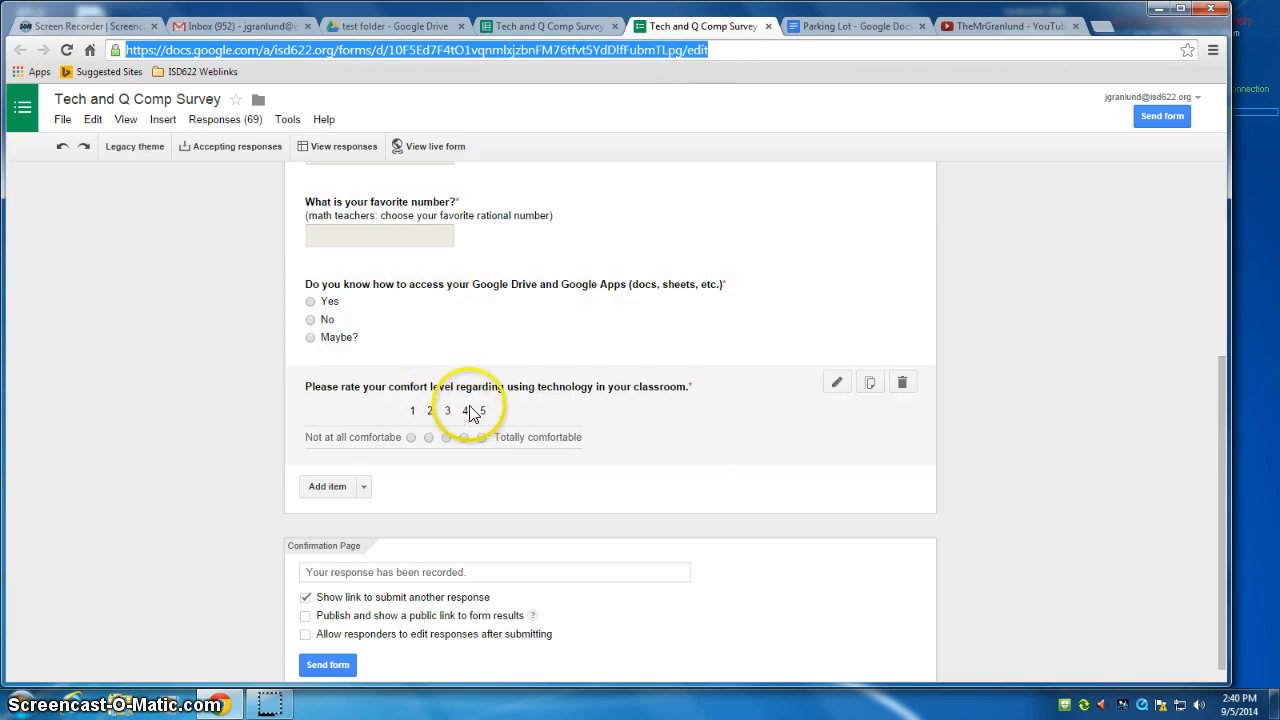
Step: Check the test folder in Drive and examine the first respondent's answers in the Tech and Q Comp Survey (Responses) spreadsheet
{"action": "left_click", "coordinate": [379, 26]}
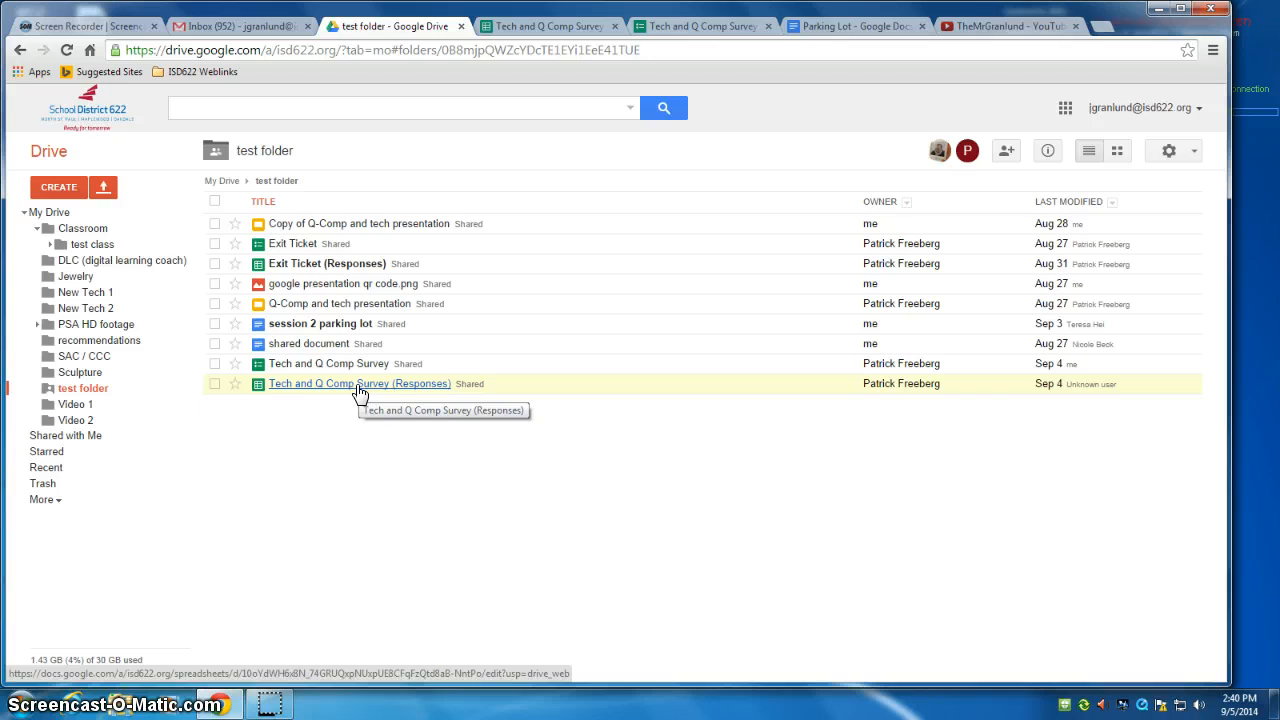
{"action": "left_click", "coordinate": [540, 26]}
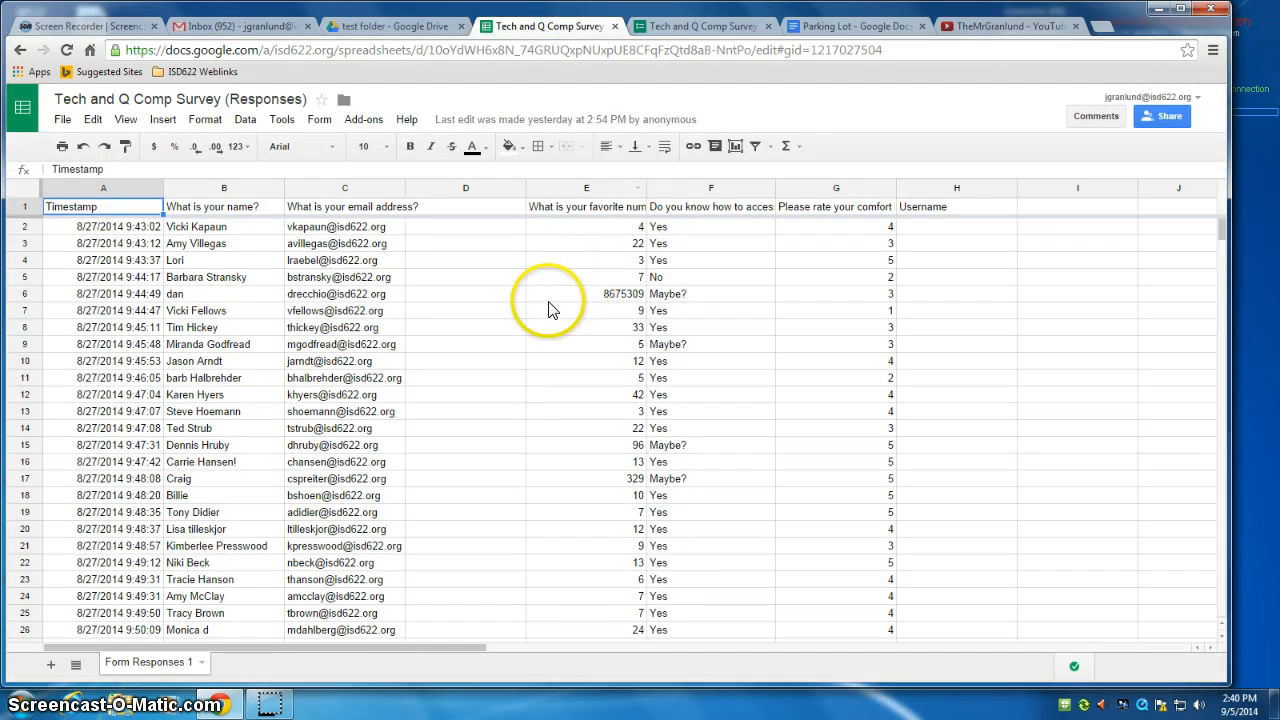
{"action": "left_click", "coordinate": [92, 230]}
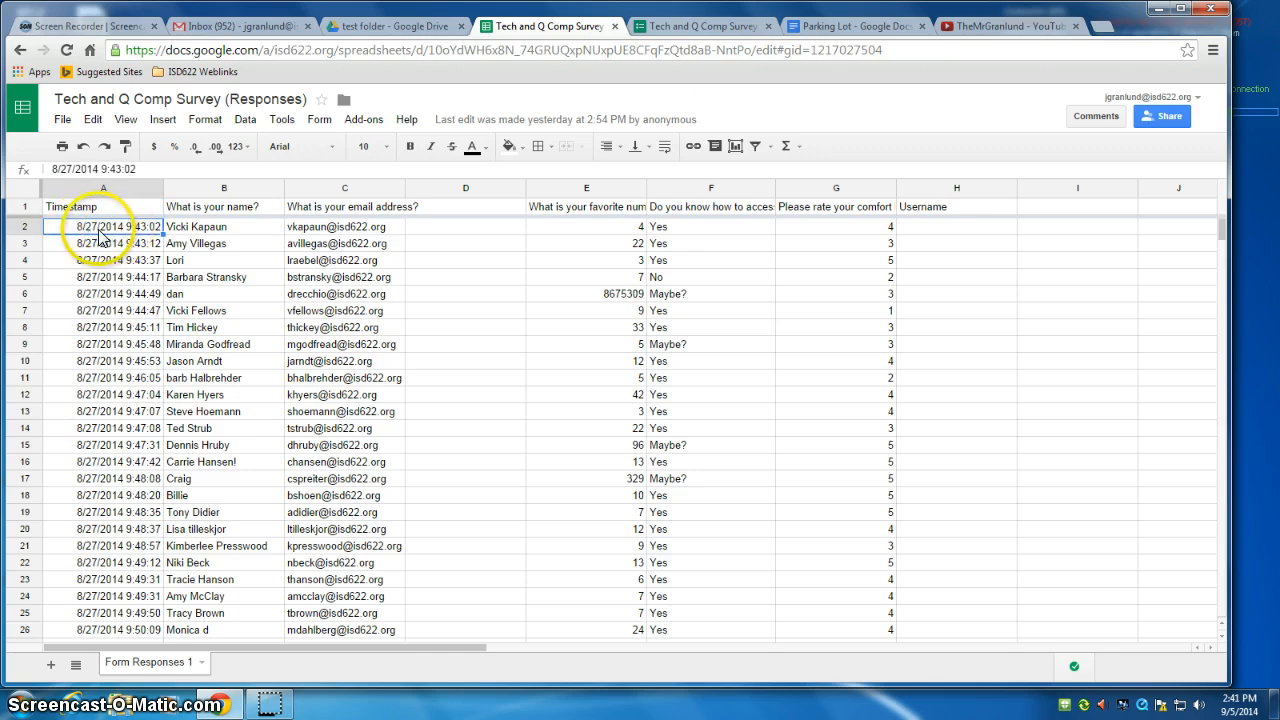
{"action": "left_click", "coordinate": [195, 230]}
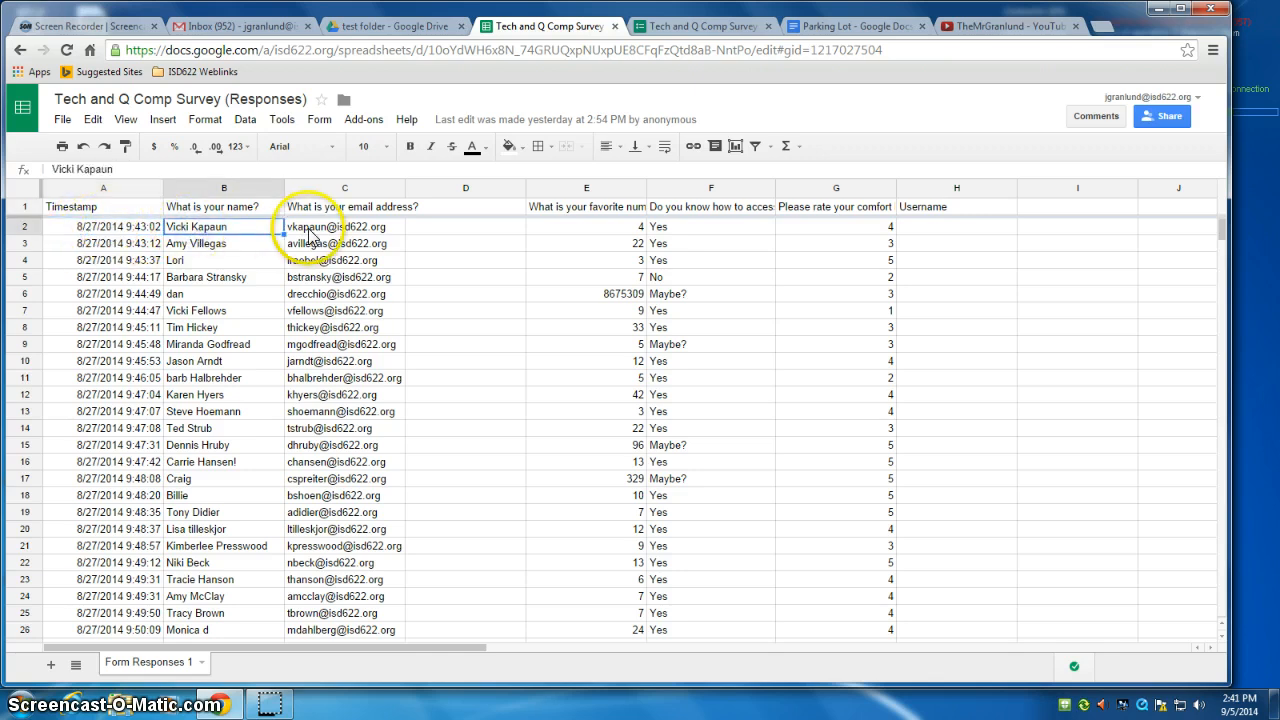
{"action": "left_click", "coordinate": [314, 228]}
{"action": "left_click", "coordinate": [610, 228]}
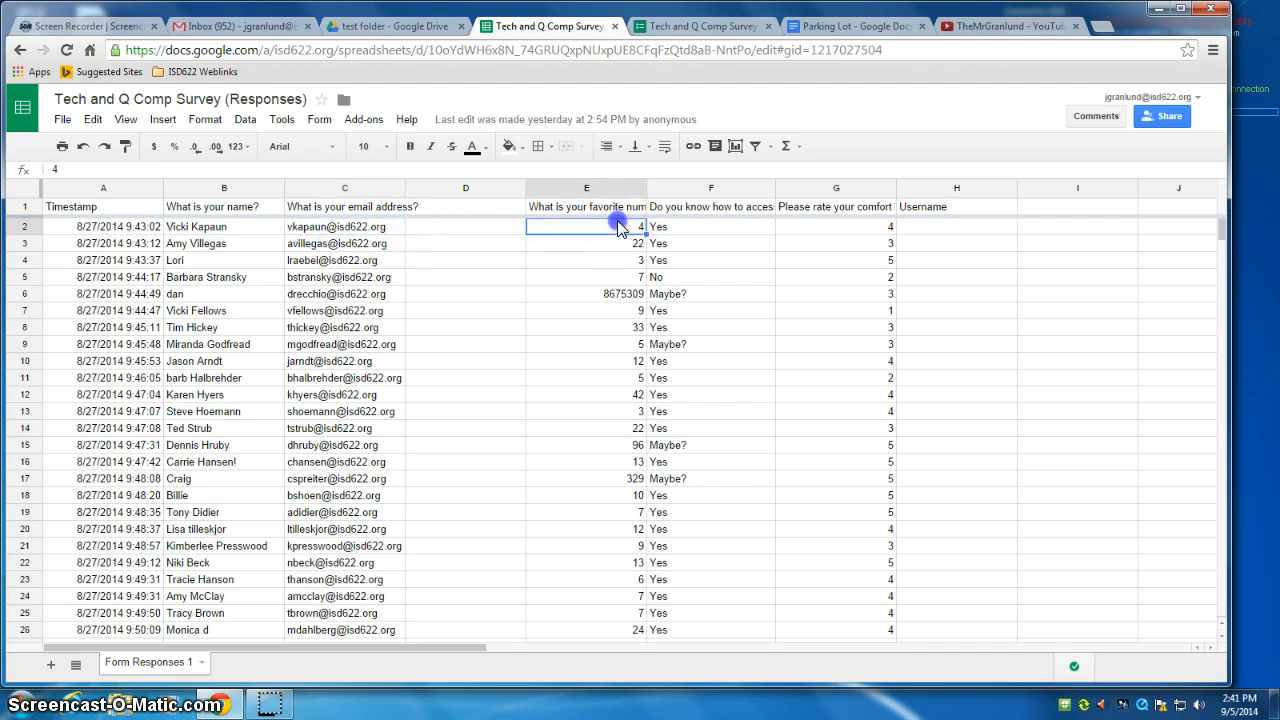
{"action": "left_click", "coordinate": [718, 228]}
{"action": "left_click", "coordinate": [815, 229]}
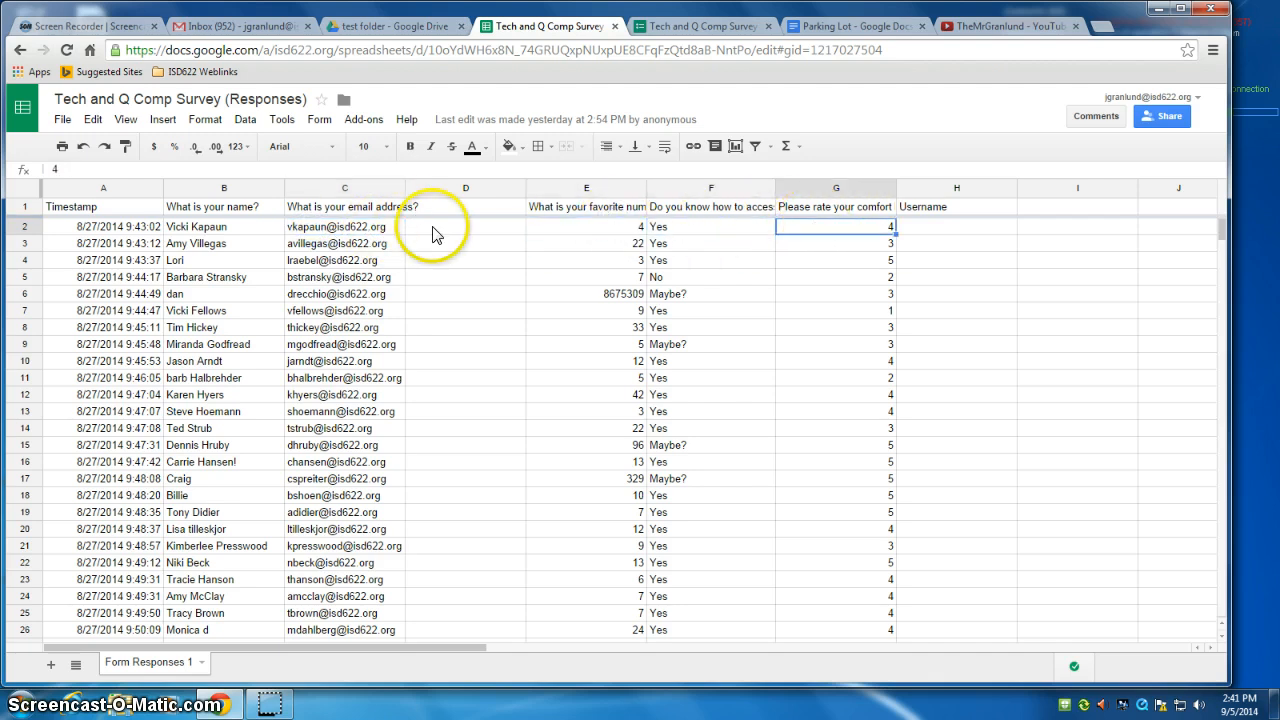
Step: Select all respondents' email addresses in the responses sheet, from C2 to C70
{"action": "left_click", "coordinate": [399, 230]}
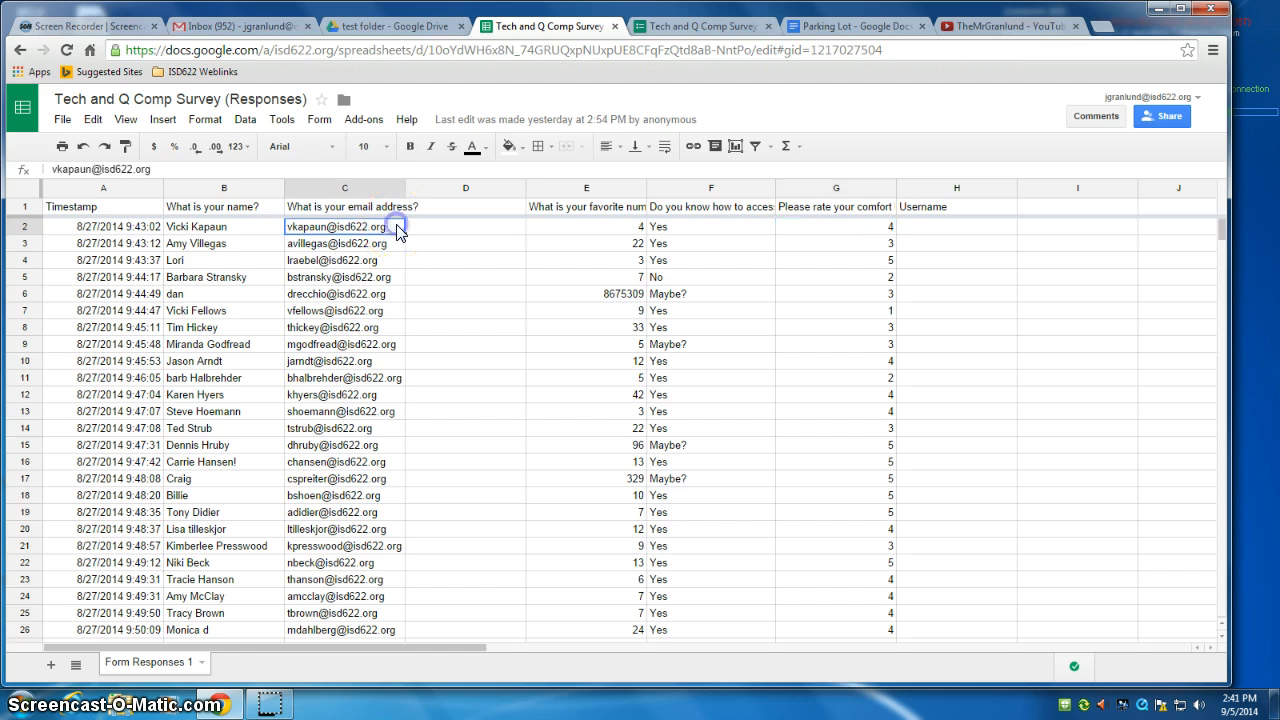
{"action": "scroll", "coordinate": [399, 230], "scroll_direction": "down", "scroll_amount": 3}
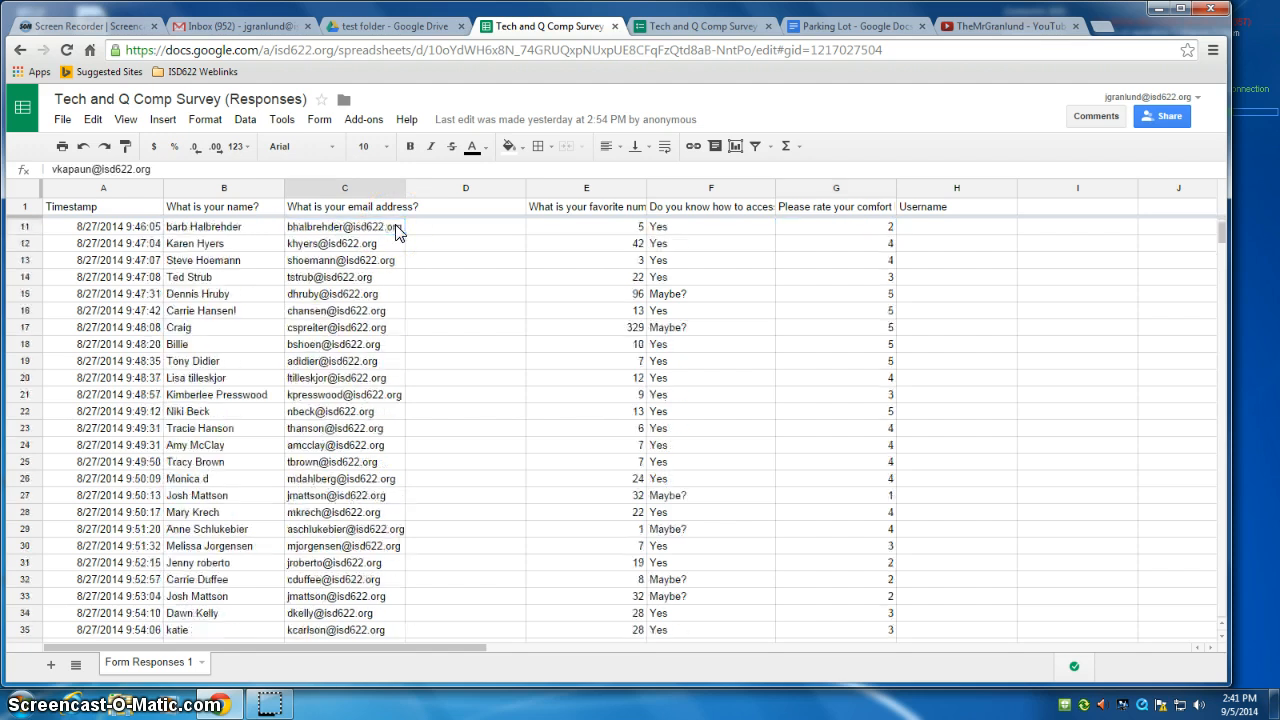
{"action": "scroll", "coordinate": [399, 230], "scroll_direction": "up", "scroll_amount": 3}
{"action": "left_click", "coordinate": [396, 230]}
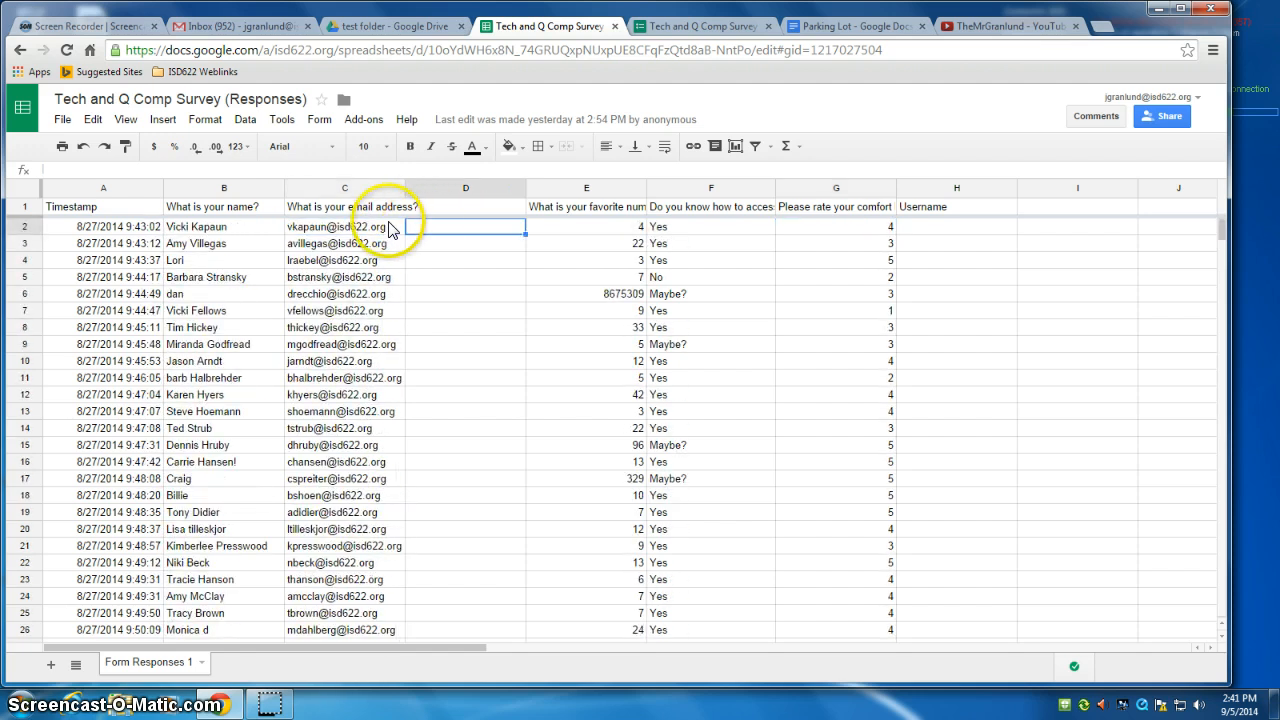
{"action": "scroll", "coordinate": [390, 230], "scroll_direction": "down", "scroll_amount": 17}
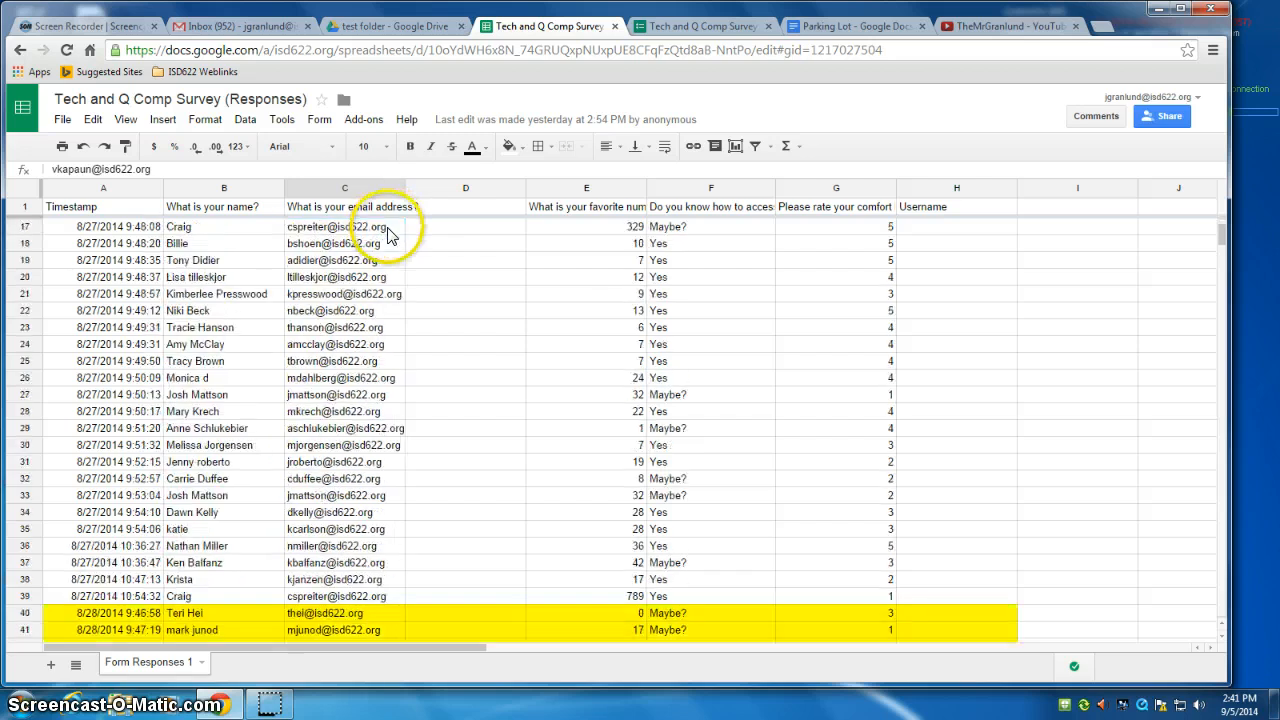
{"action": "scroll", "coordinate": [390, 233], "scroll_direction": "down", "scroll_amount": 3}
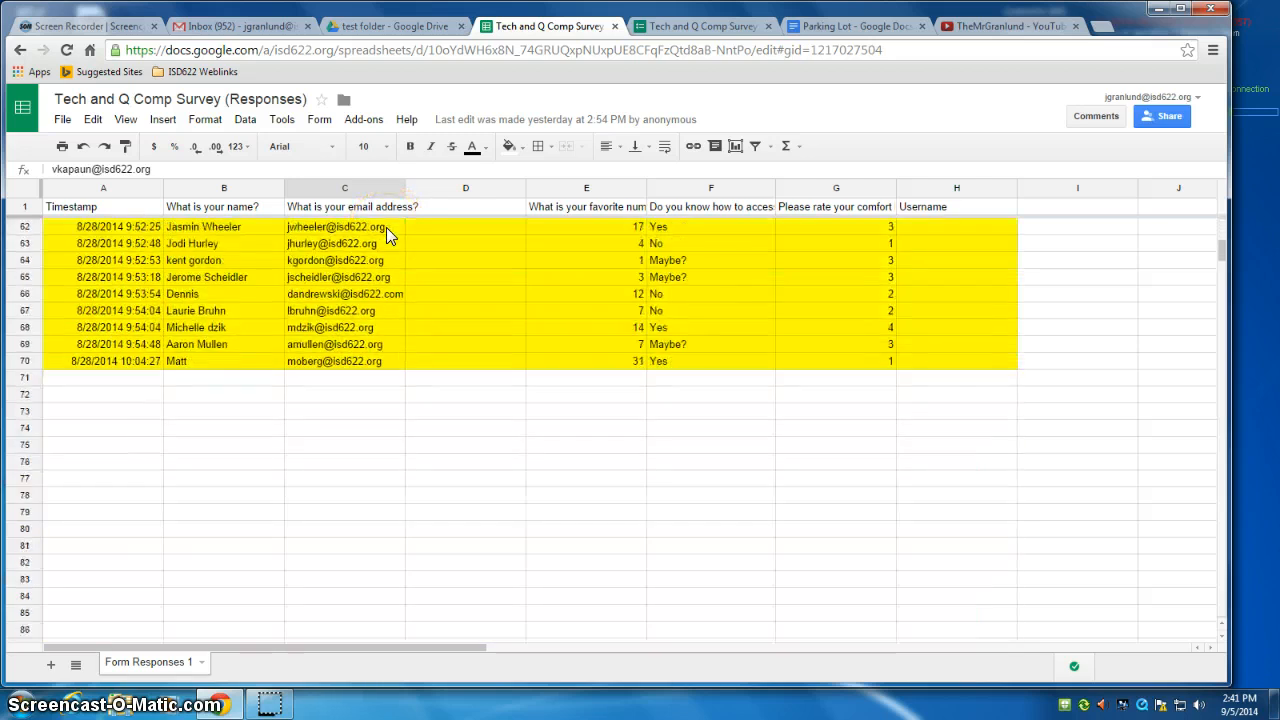
{"action": "left_click", "coordinate": [377, 364]}
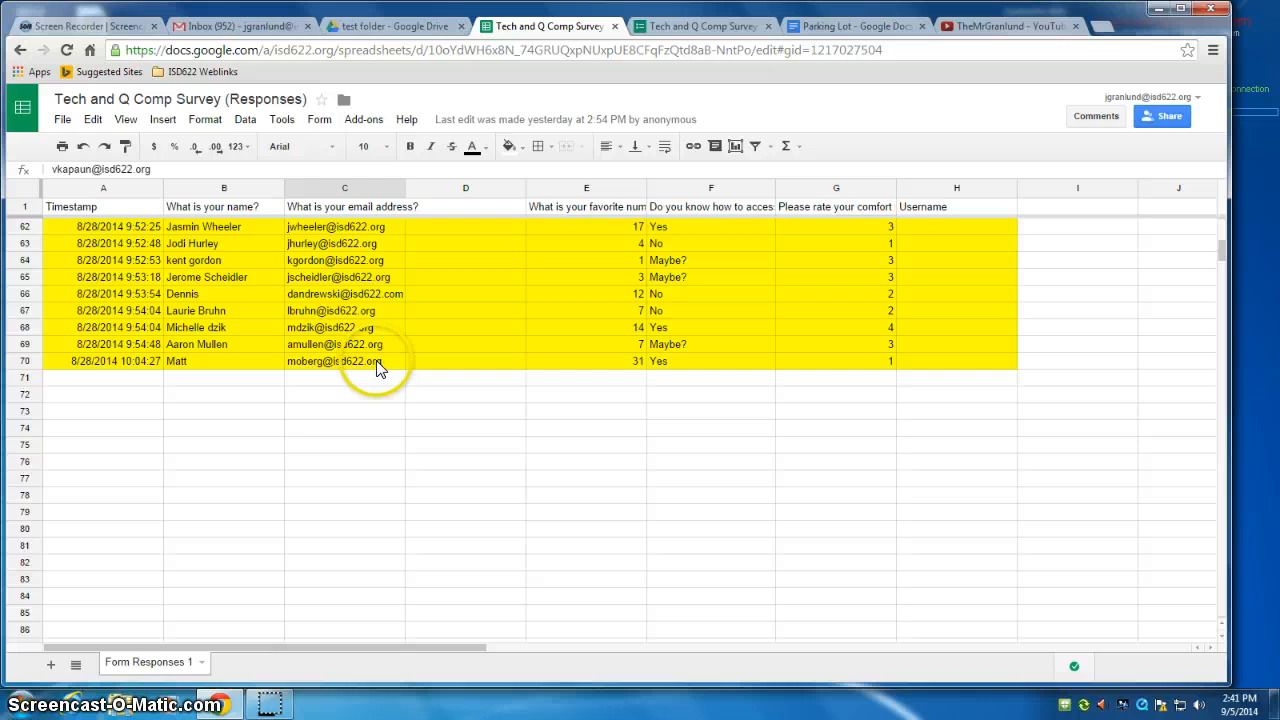
{"action": "left_click", "coordinate": [375, 366], "text": "shift"}
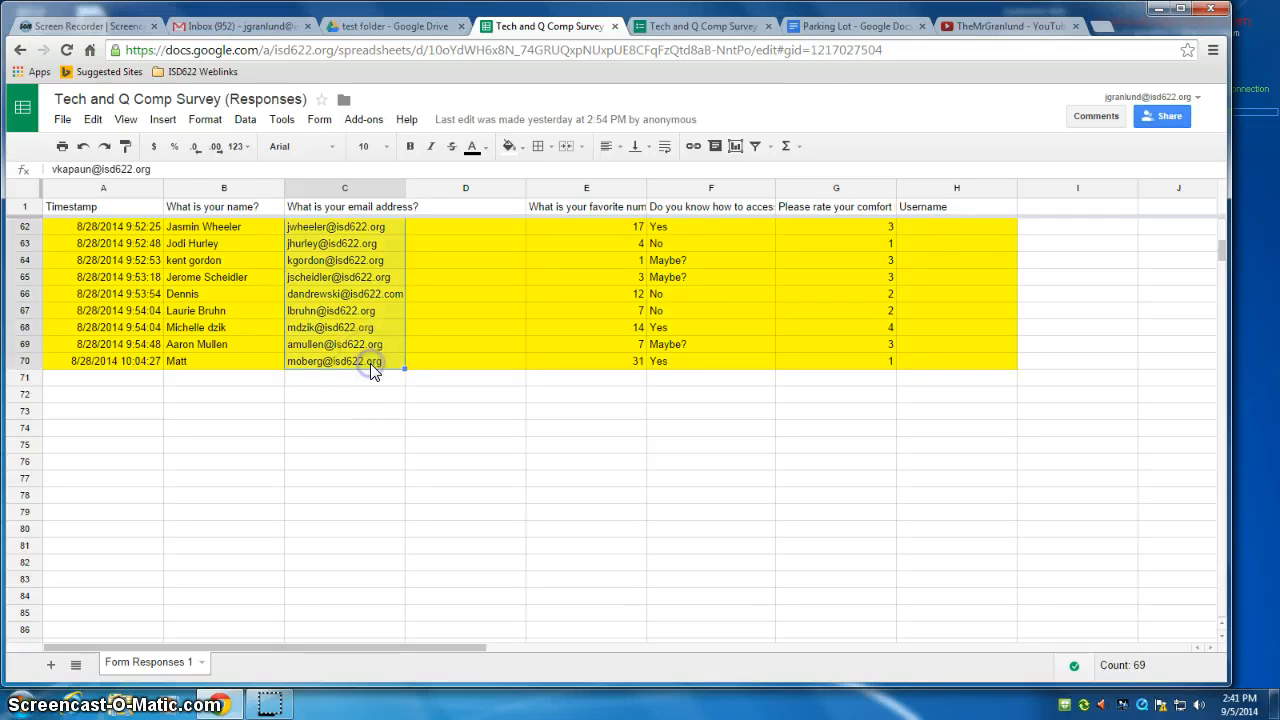
Step: Copy the selected email addresses from the responses sheet
{"action": "scroll", "coordinate": [355, 352], "scroll_direction": "up", "scroll_amount": 20}
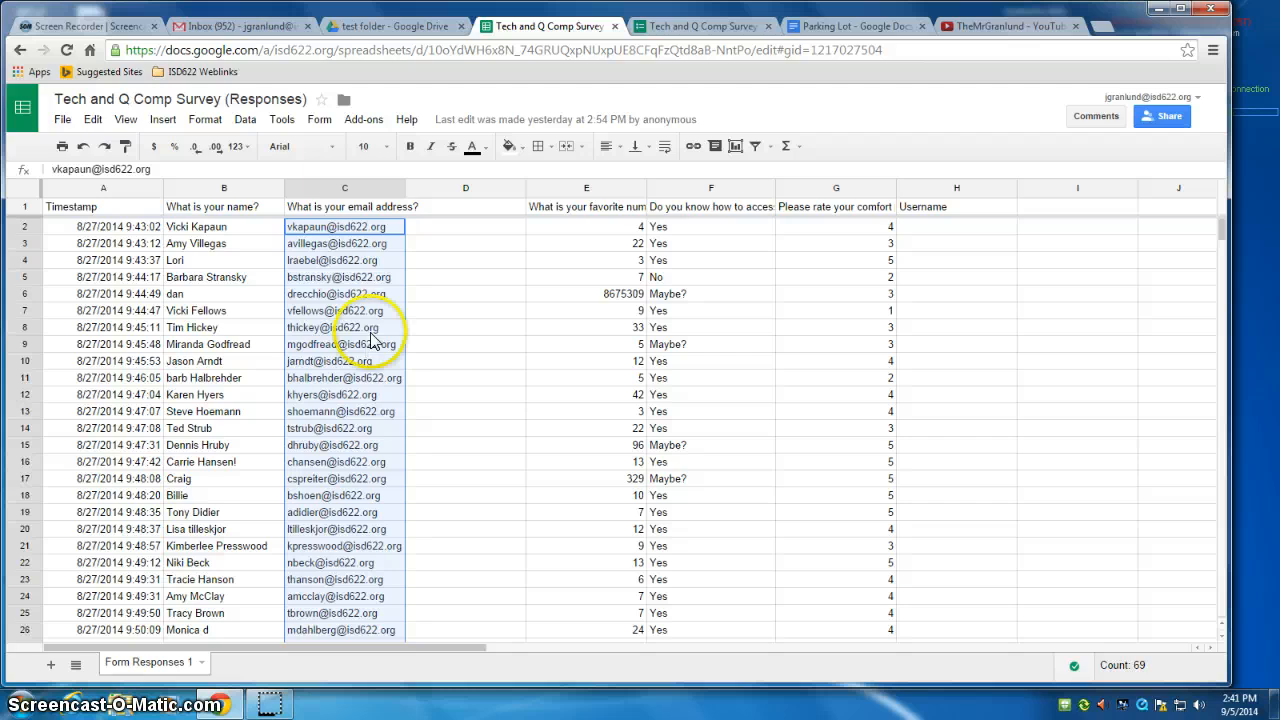
{"action": "right_click", "coordinate": [370, 332]}
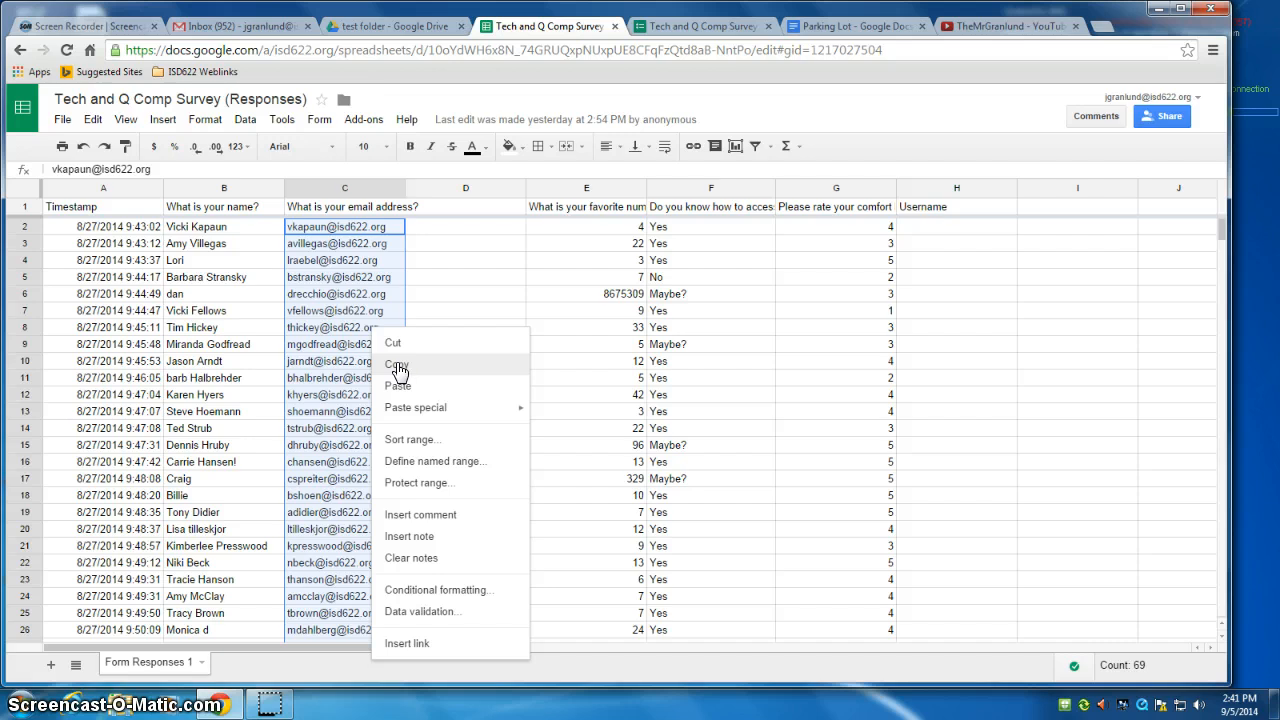
{"action": "left_click", "coordinate": [395, 364]}
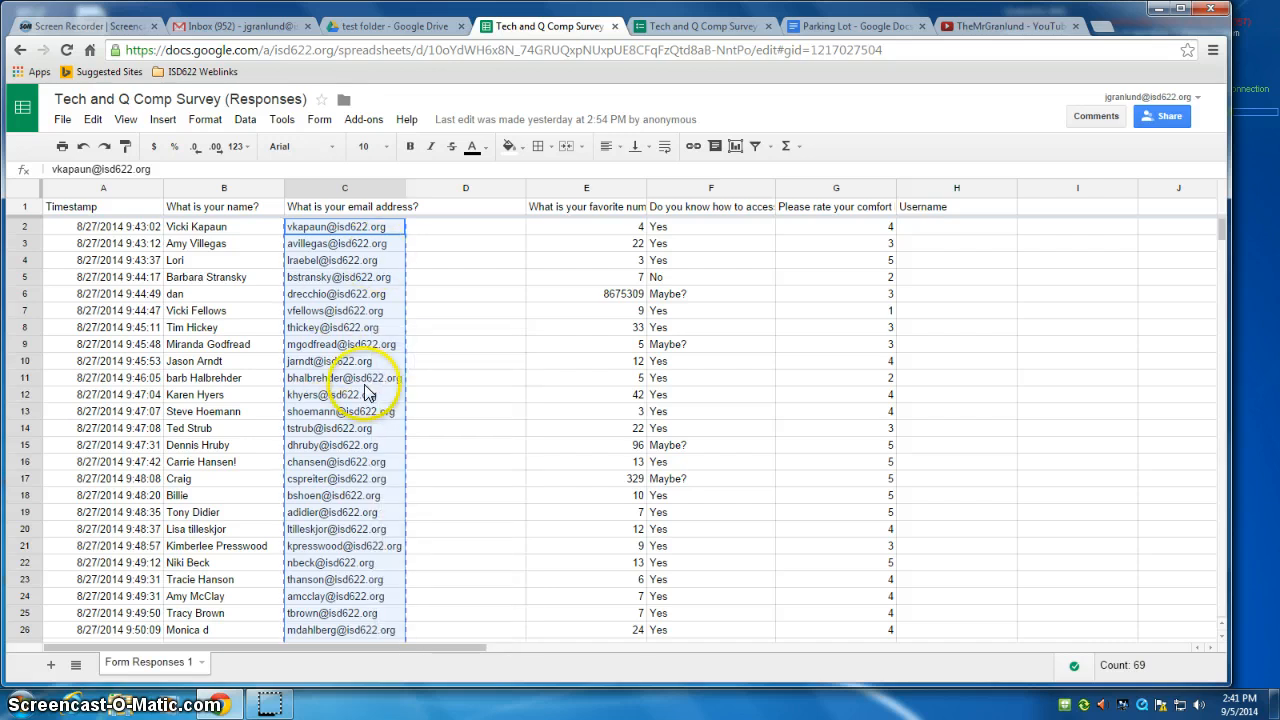
Step: Paste the copied addresses as invitees in the Parking Lot document's sharing settings, and discard the invitation without sending it
{"action": "left_click", "coordinate": [845, 30]}
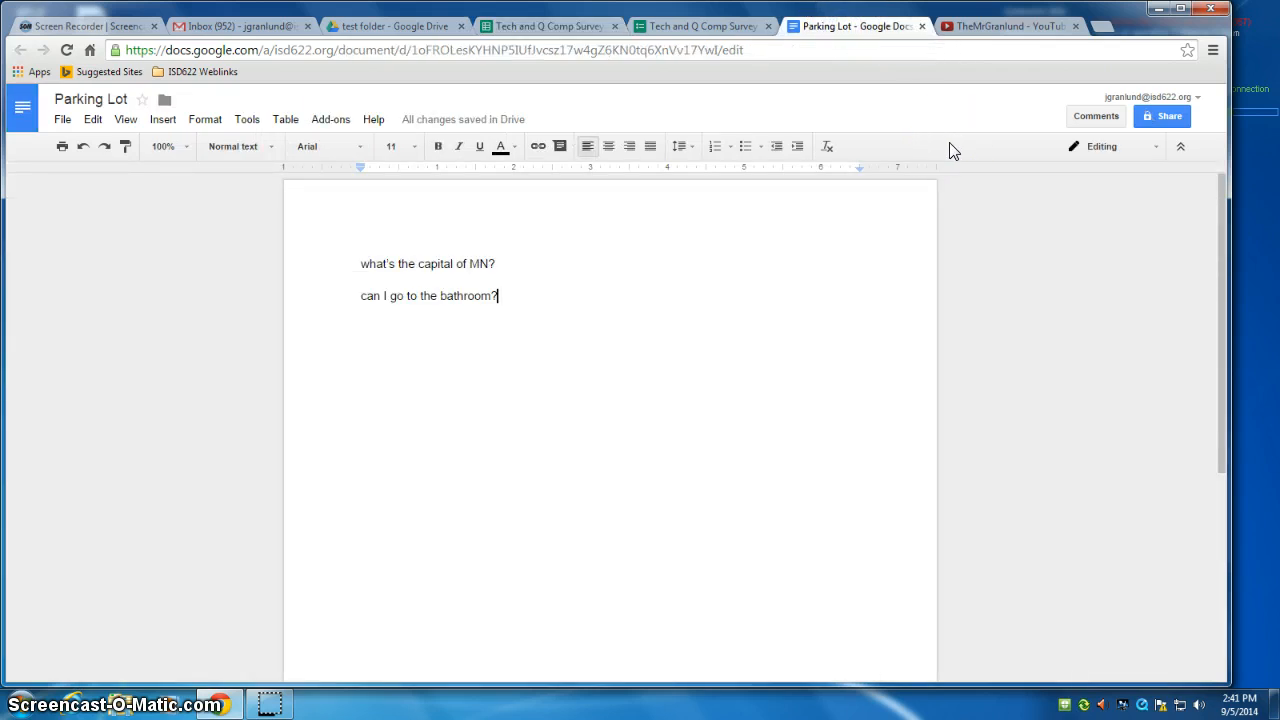
{"action": "left_click", "coordinate": [1168, 116]}
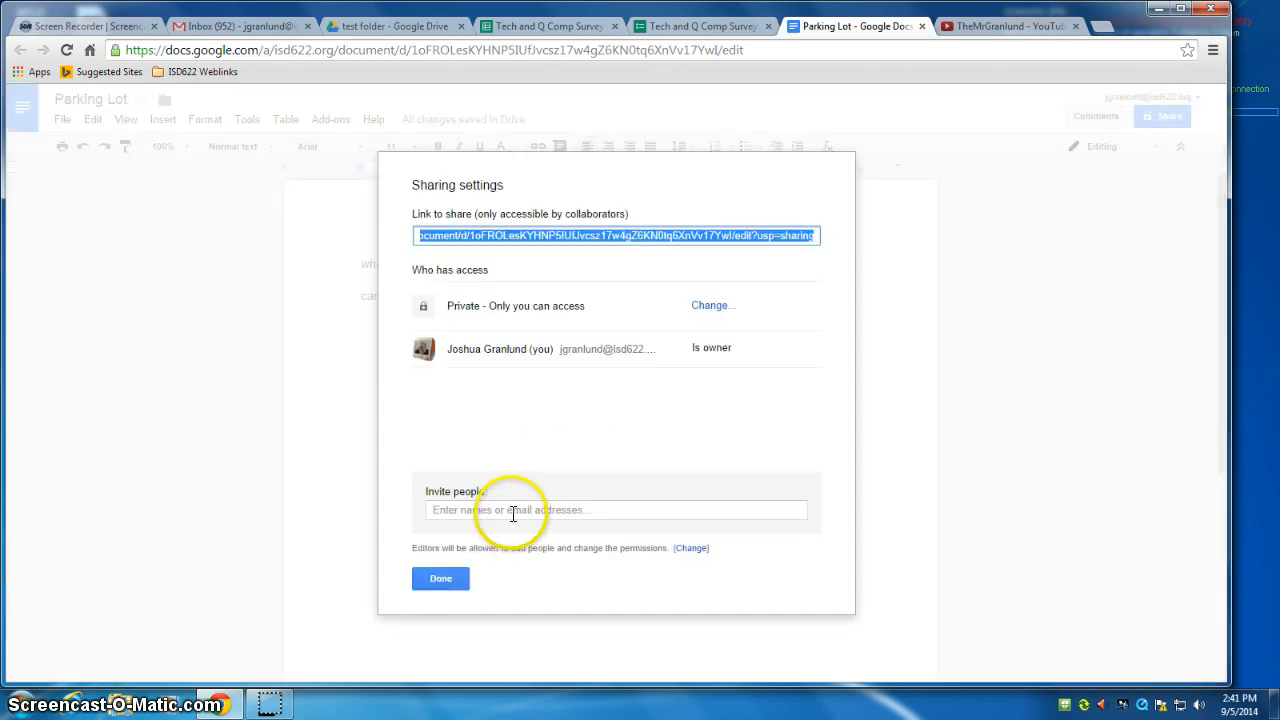
{"action": "left_click", "coordinate": [513, 512]}
{"action": "key", "text": "ctrl+v"}
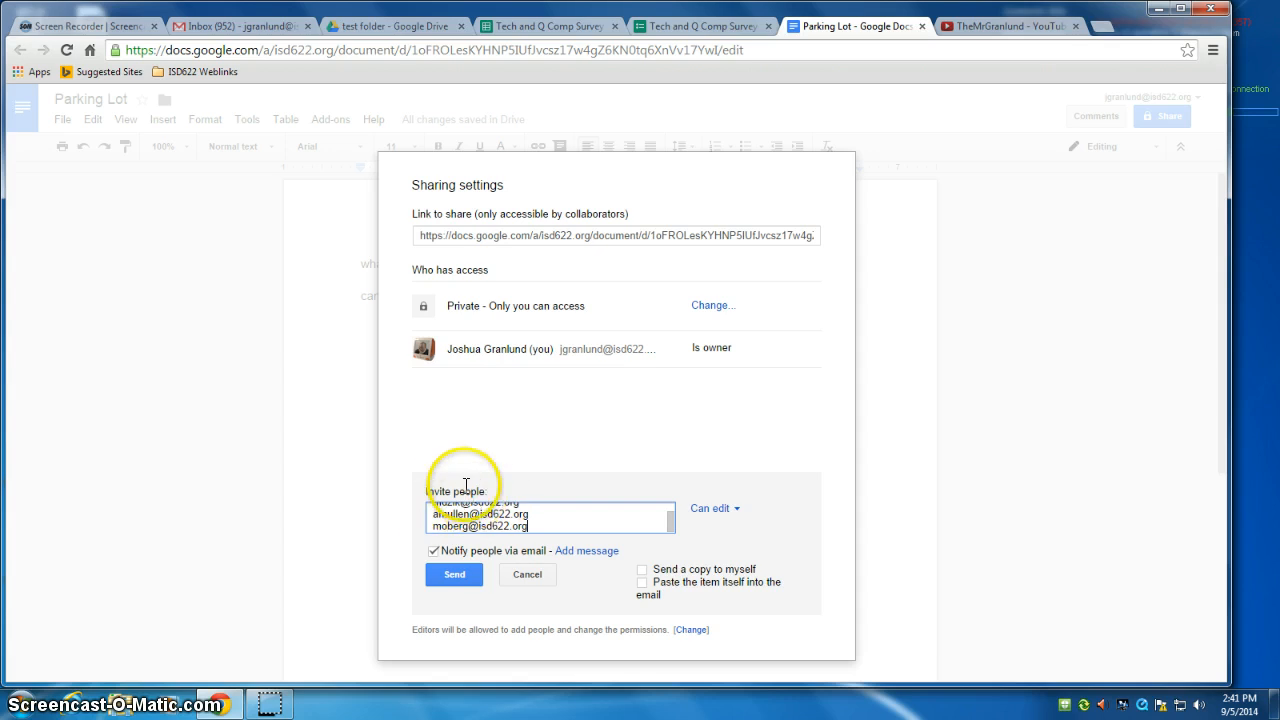
{"action": "left_click", "coordinate": [530, 577]}
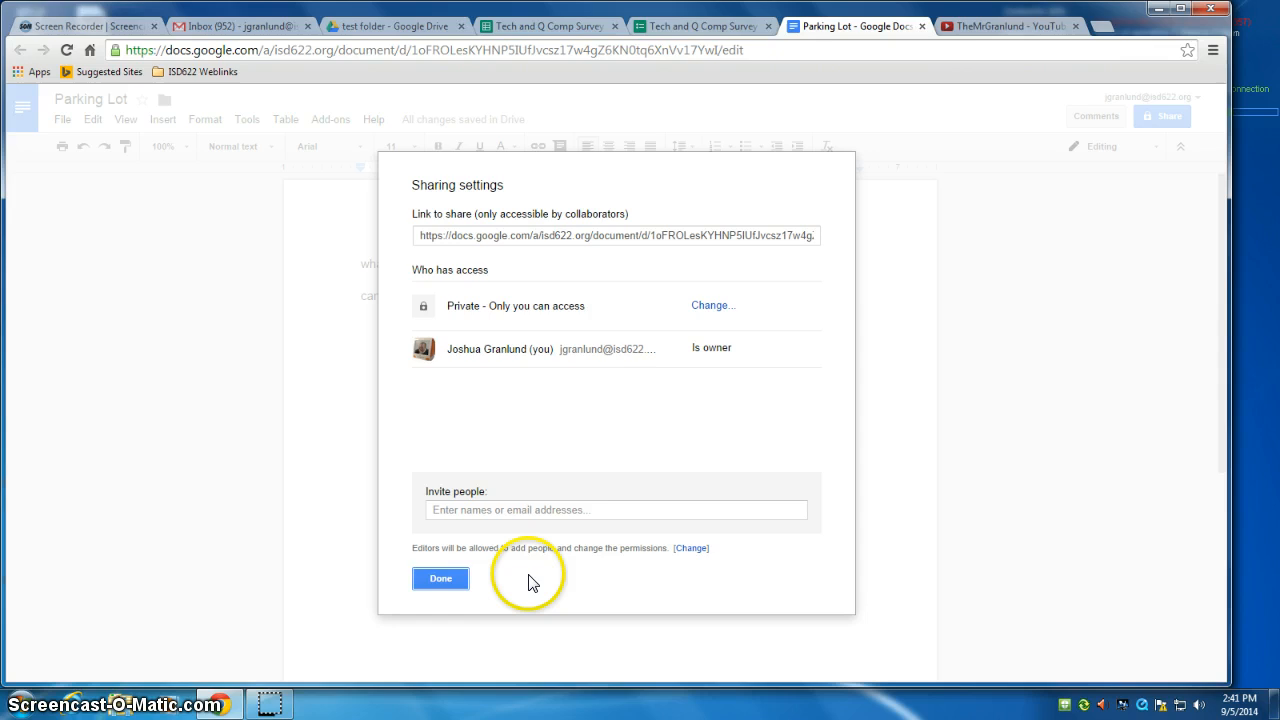
{"action": "left_click", "coordinate": [446, 579]}
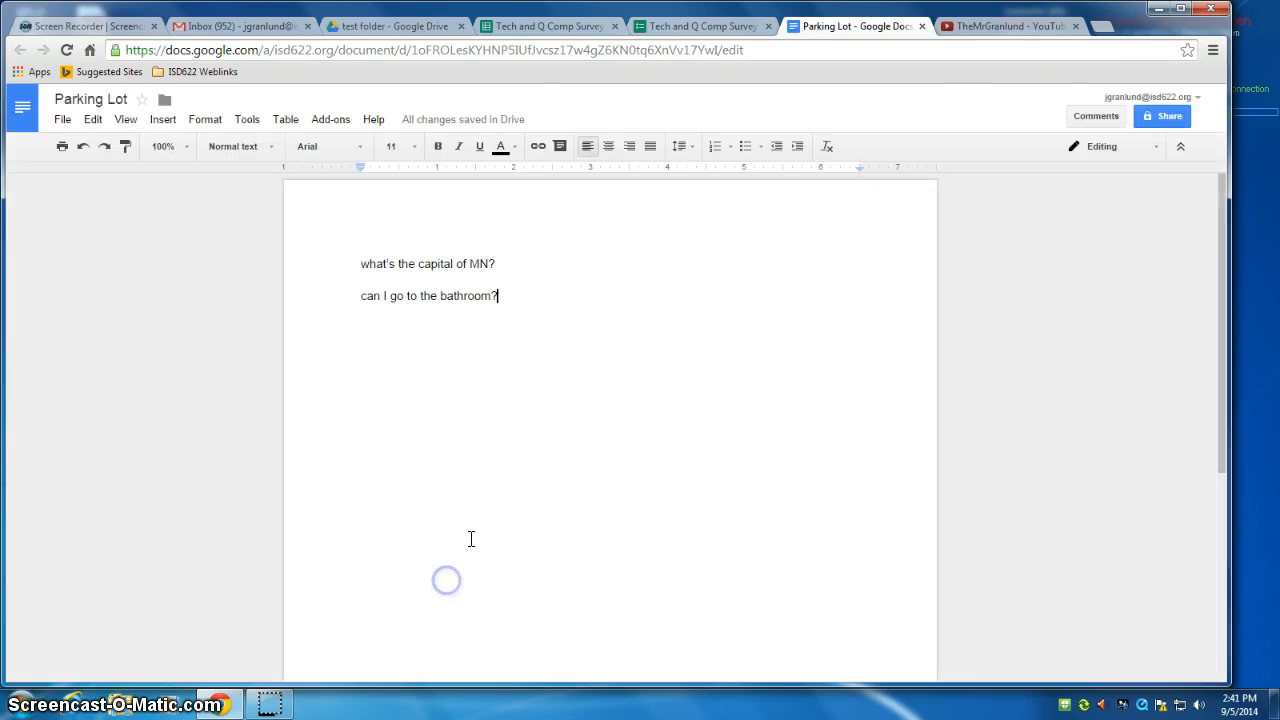
Step: Return to the test folder in Drive and open Google Contacts from there
{"action": "left_click", "coordinate": [395, 28]}
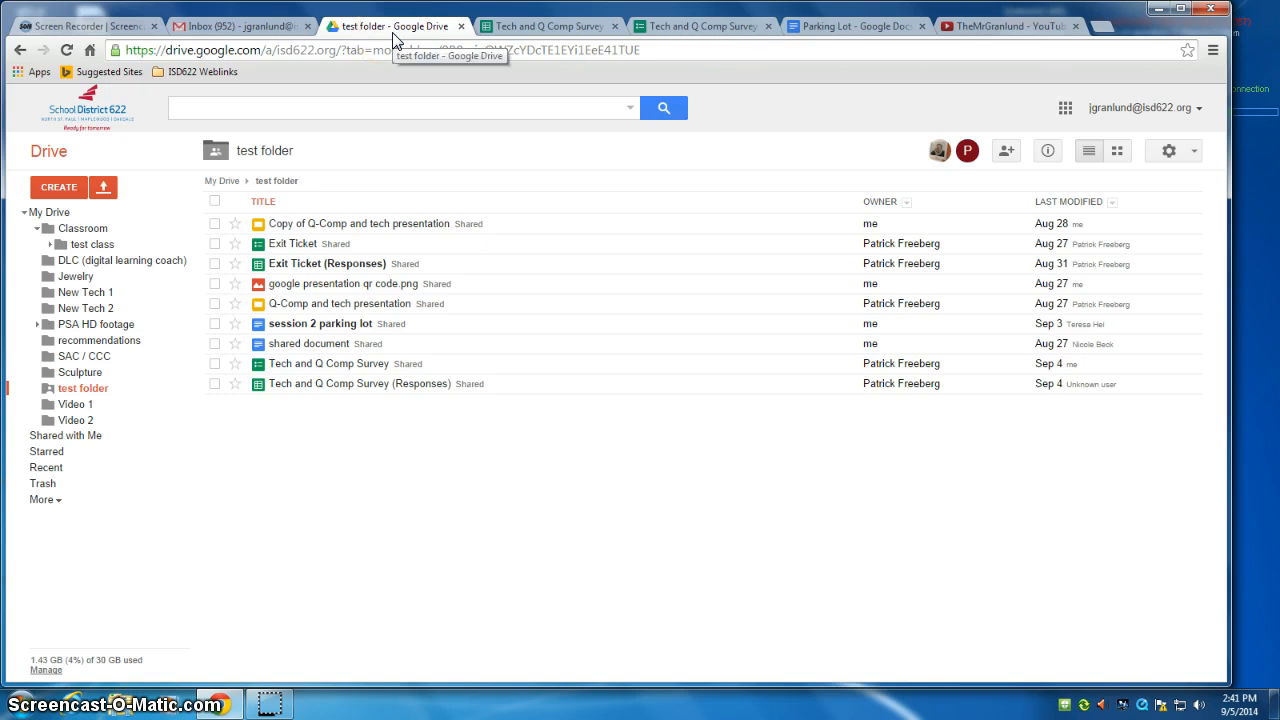
{"action": "left_click", "coordinate": [1065, 108]}
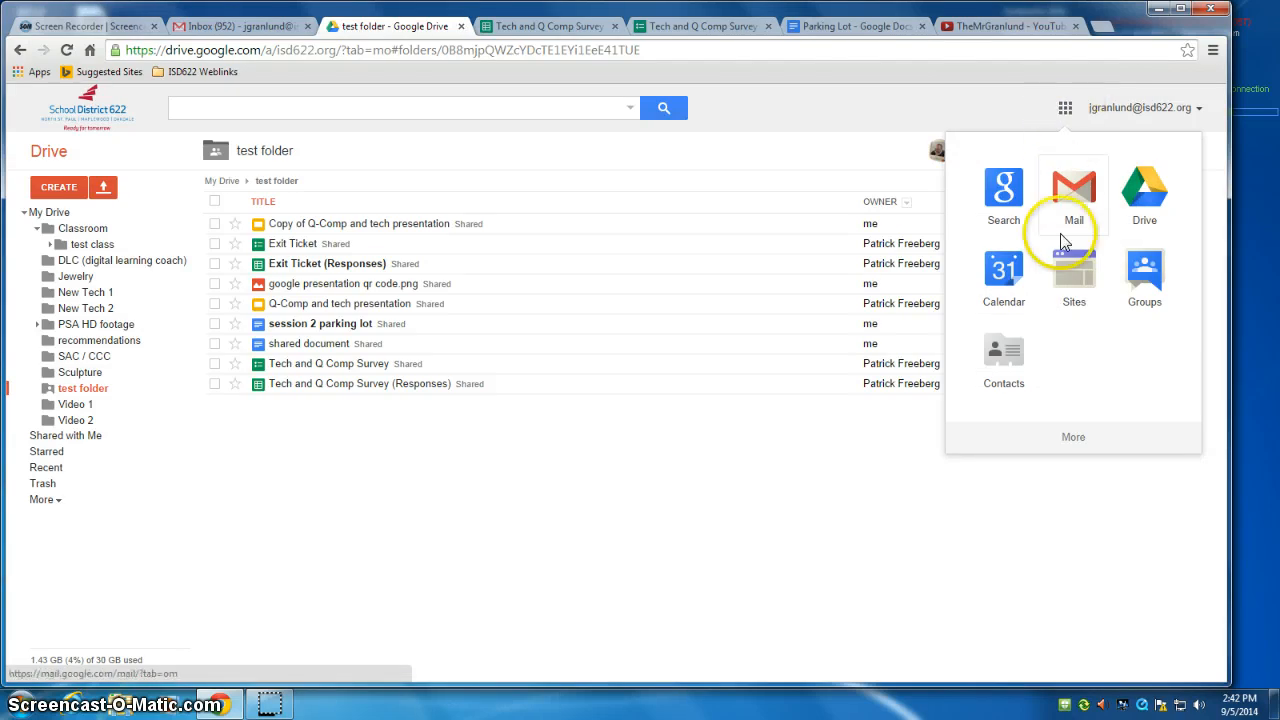
{"action": "left_click", "coordinate": [1007, 368]}
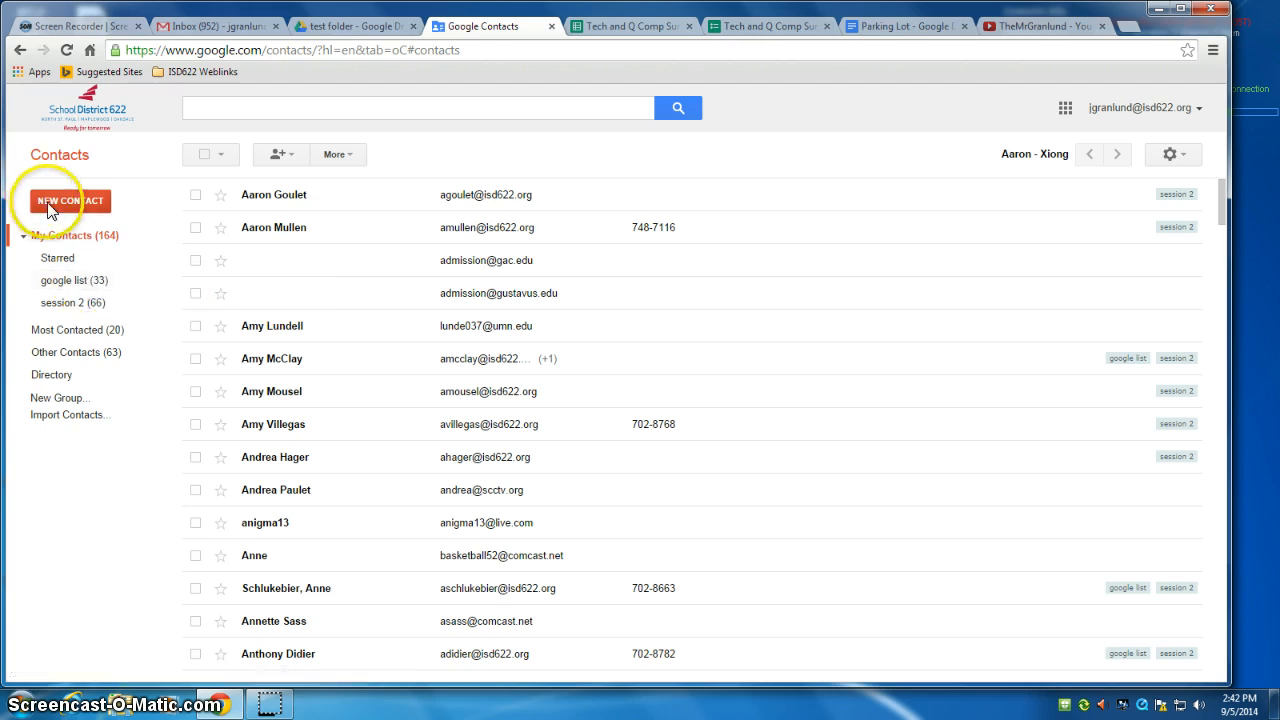
{"action": "left_click", "coordinate": [283, 155]}
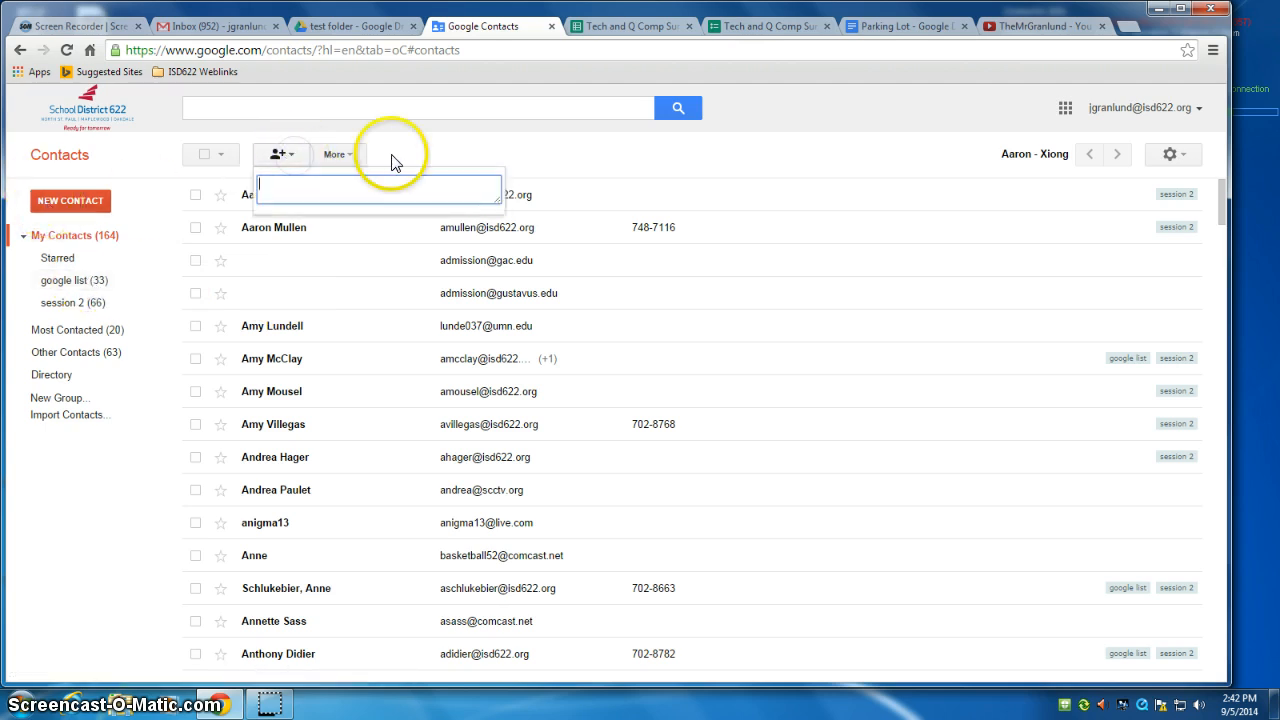
{"action": "left_click", "coordinate": [392, 163]}
{"action": "left_click", "coordinate": [338, 155]}
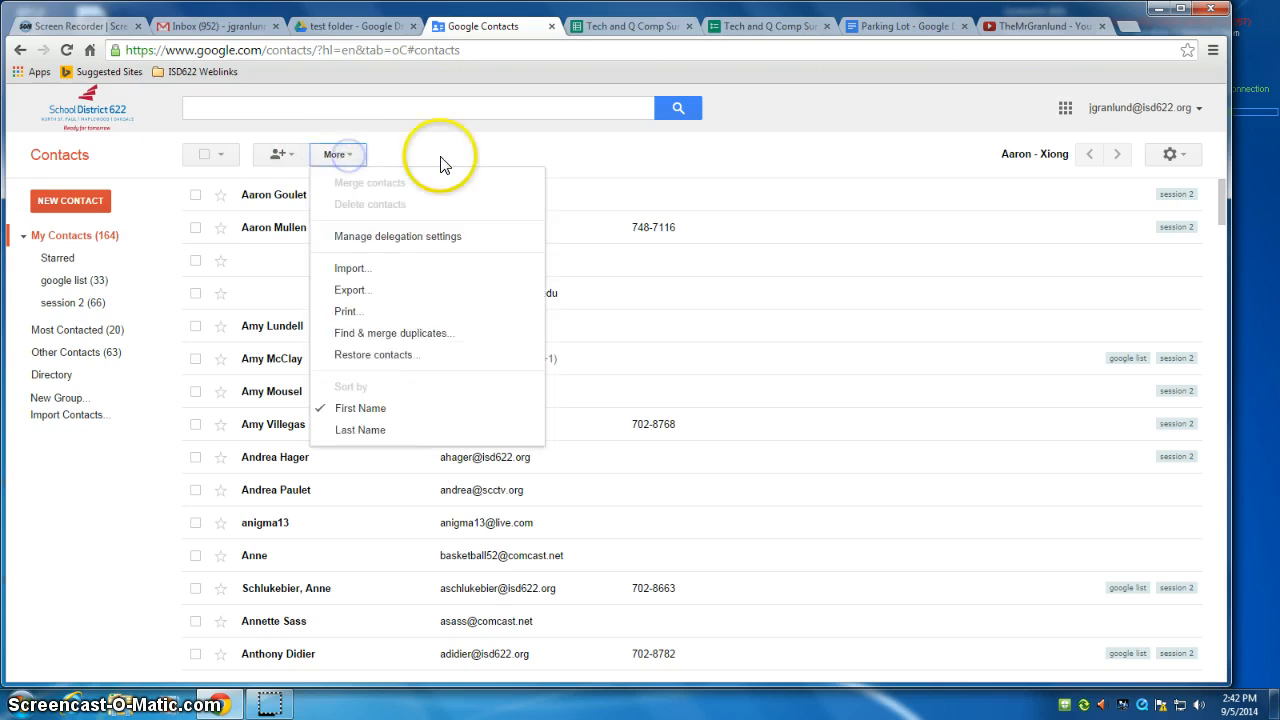
{"action": "left_click", "coordinate": [444, 165]}
Step: Start a new contact and create a contact group named Hour 2 Spanish from its group options
{"action": "left_click", "coordinate": [67, 204]}
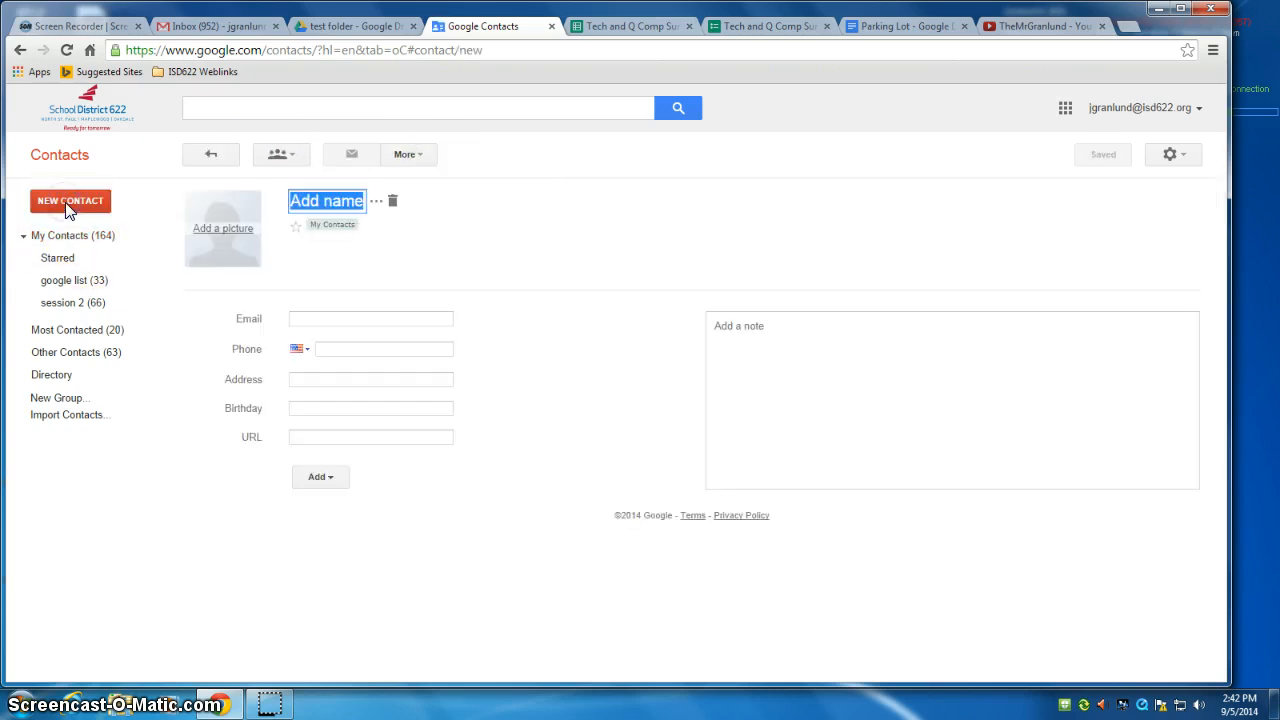
{"action": "left_click", "coordinate": [290, 160]}
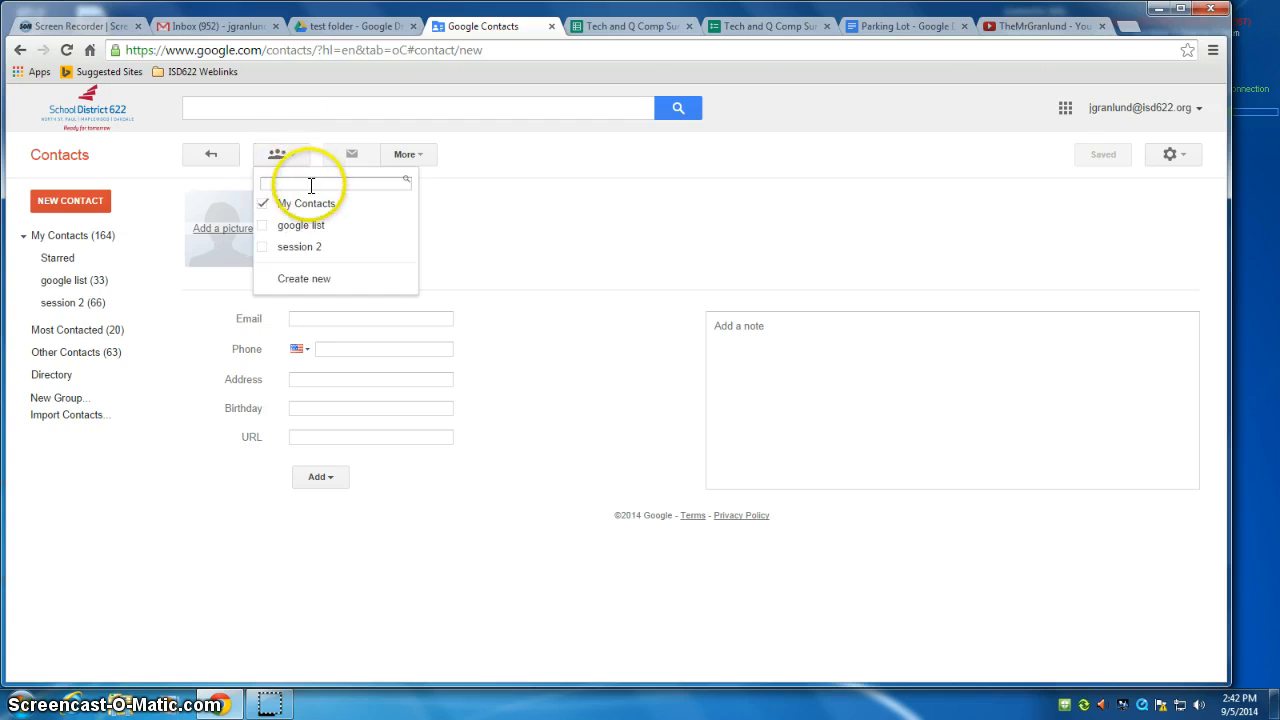
{"action": "left_click", "coordinate": [299, 283]}
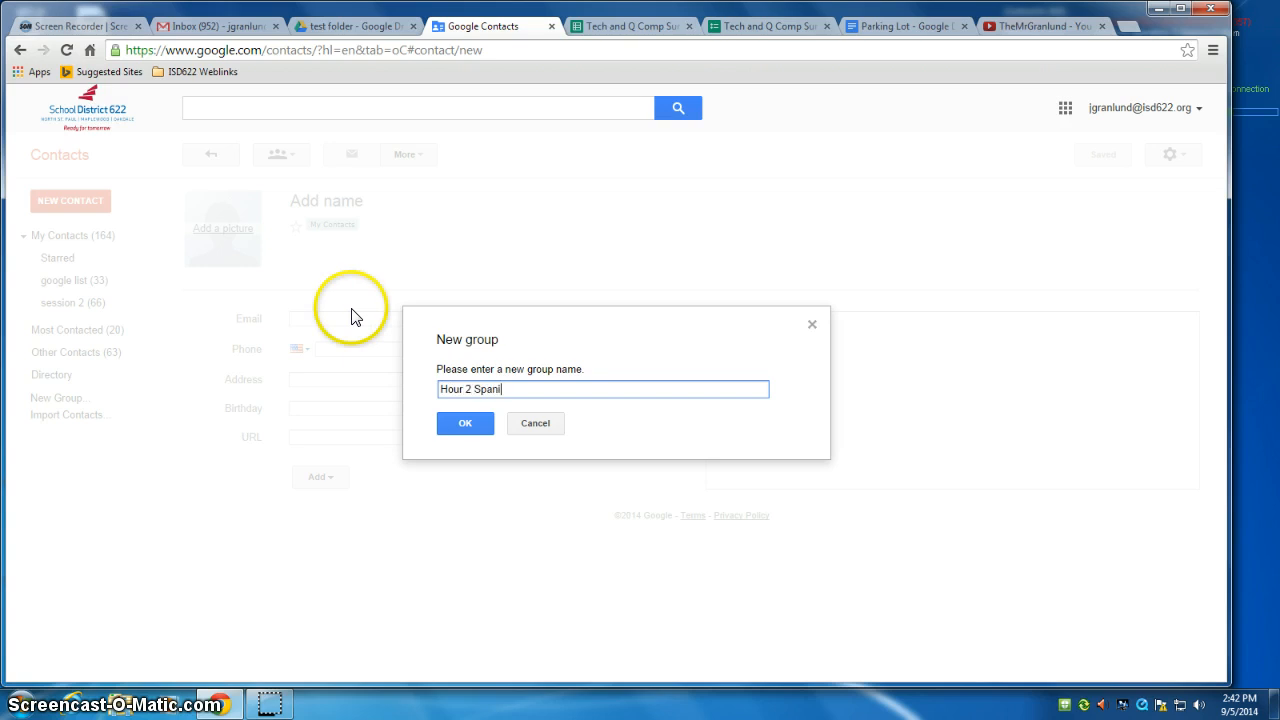
{"action": "left_click", "coordinate": [465, 423]}
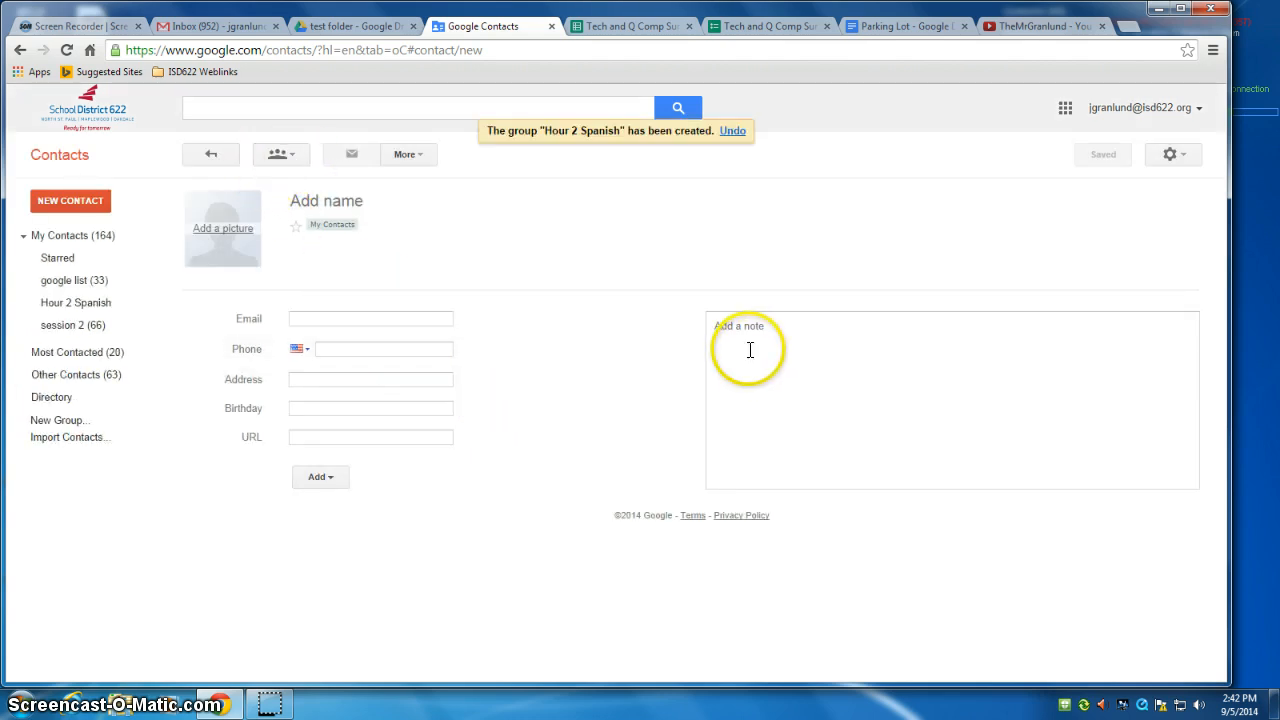
{"action": "left_click", "coordinate": [336, 479]}
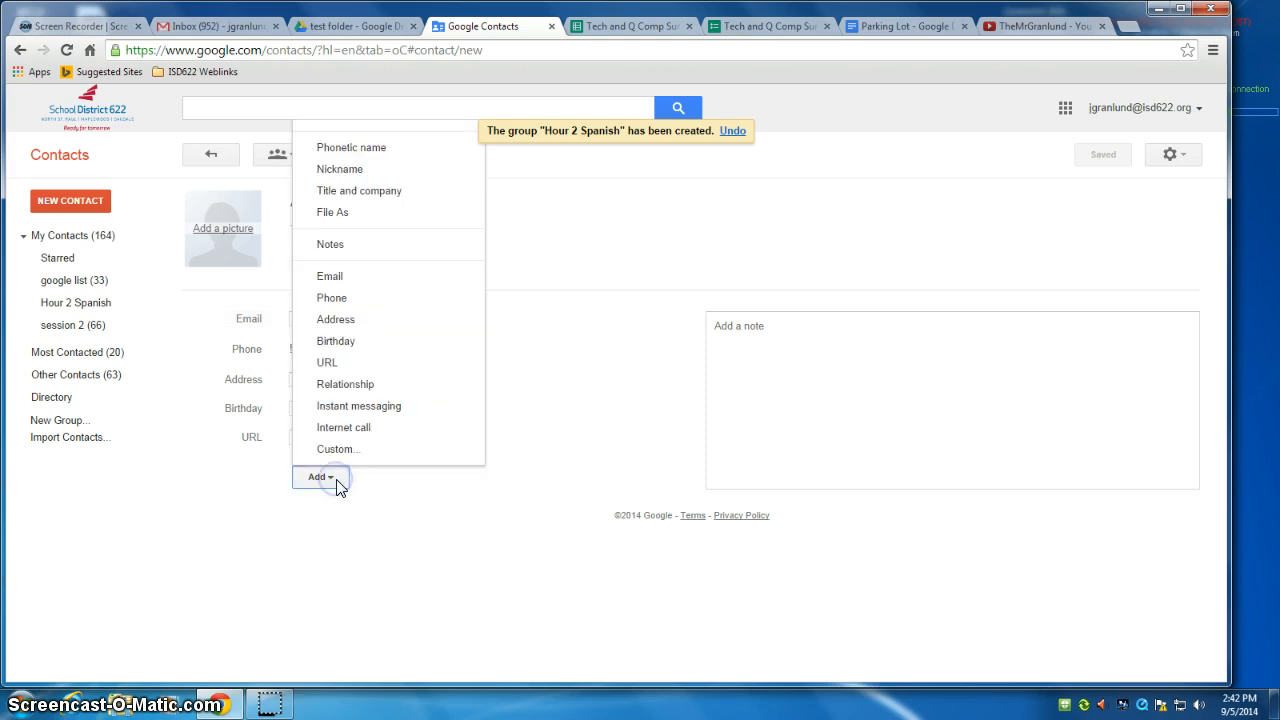
{"action": "left_click", "coordinate": [358, 488]}
Step: Open the Hour 2 Spanish group and paste the copied email addresses as contacts to add to it
{"action": "left_click", "coordinate": [73, 326]}
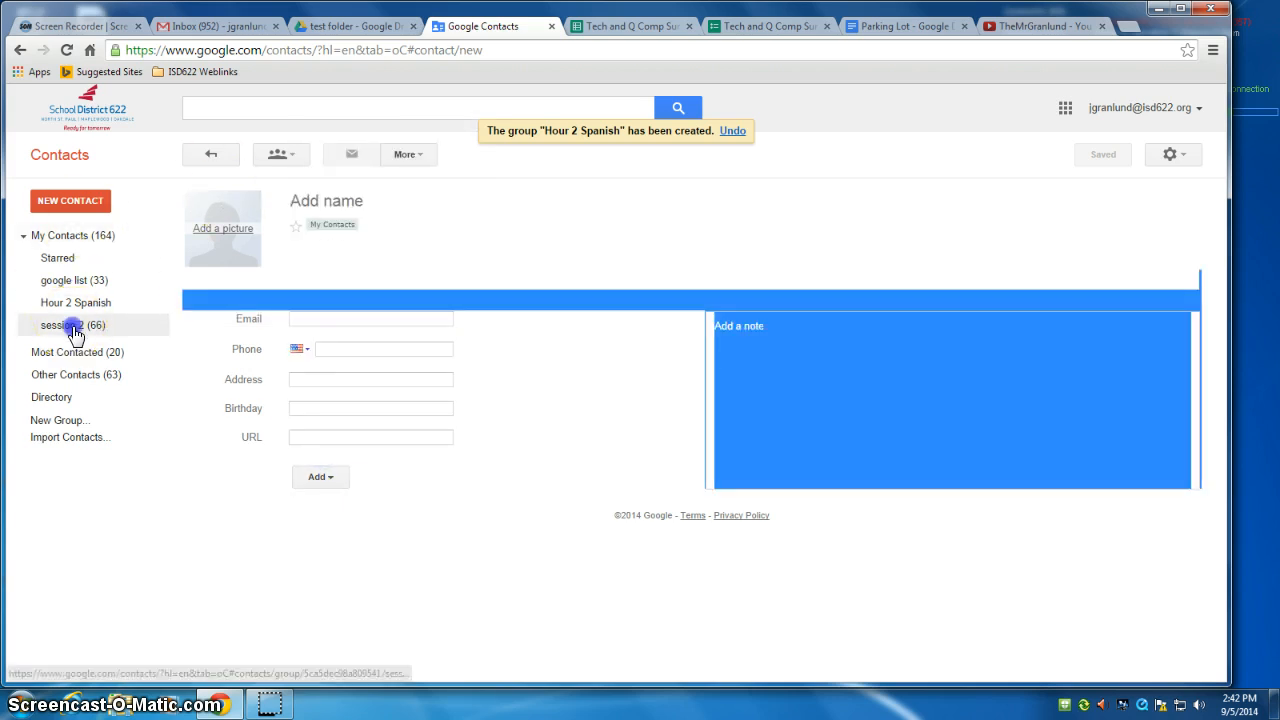
{"action": "left_click", "coordinate": [82, 305]}
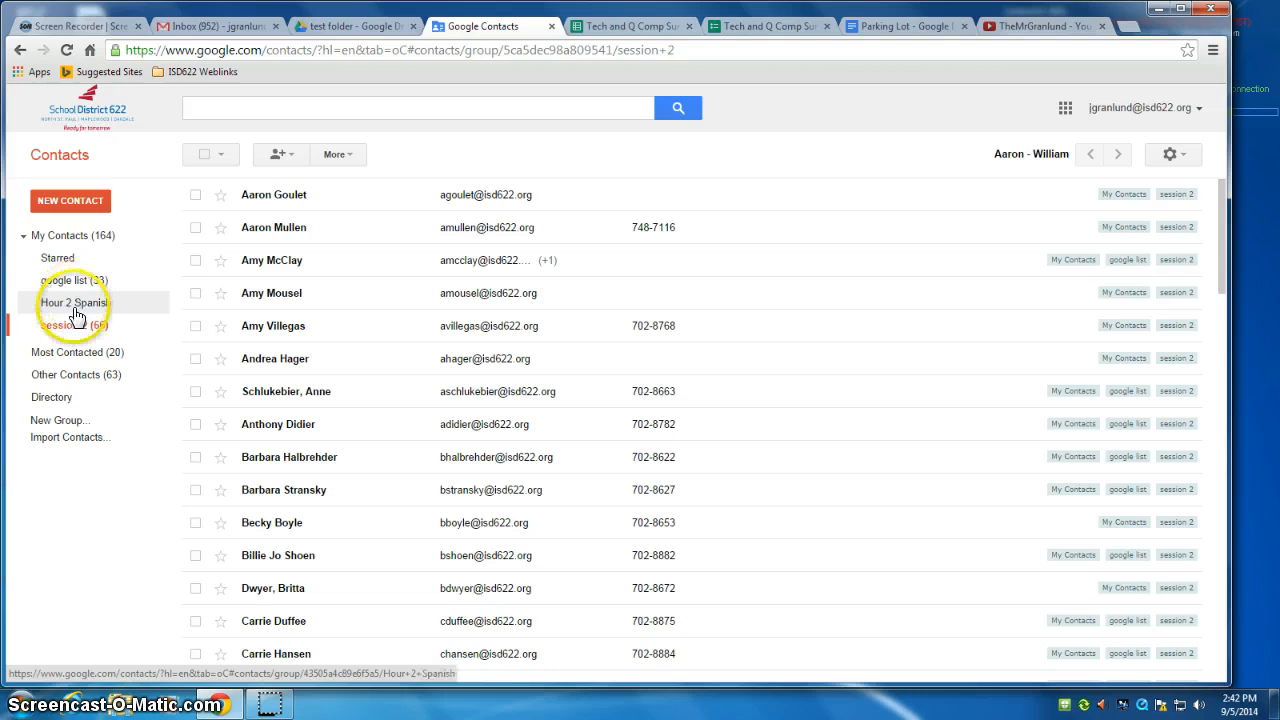
{"action": "left_click", "coordinate": [280, 160]}
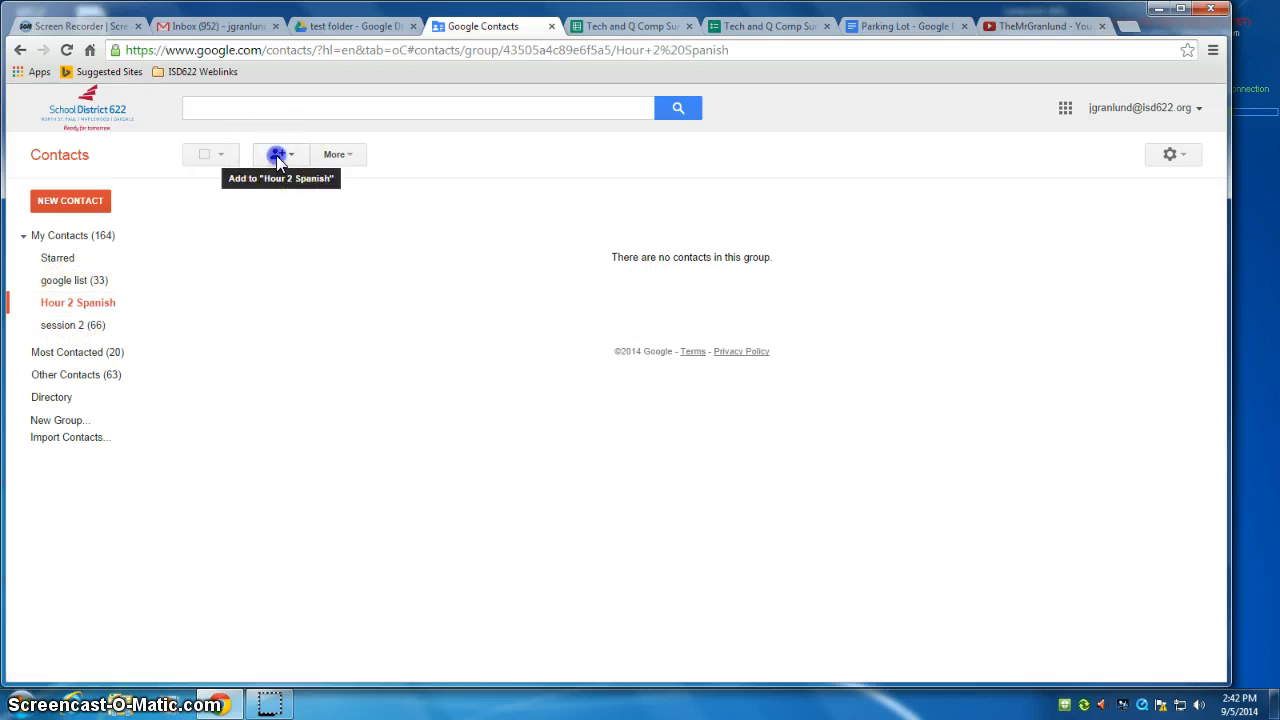
{"action": "key", "text": "ctrl+v"}
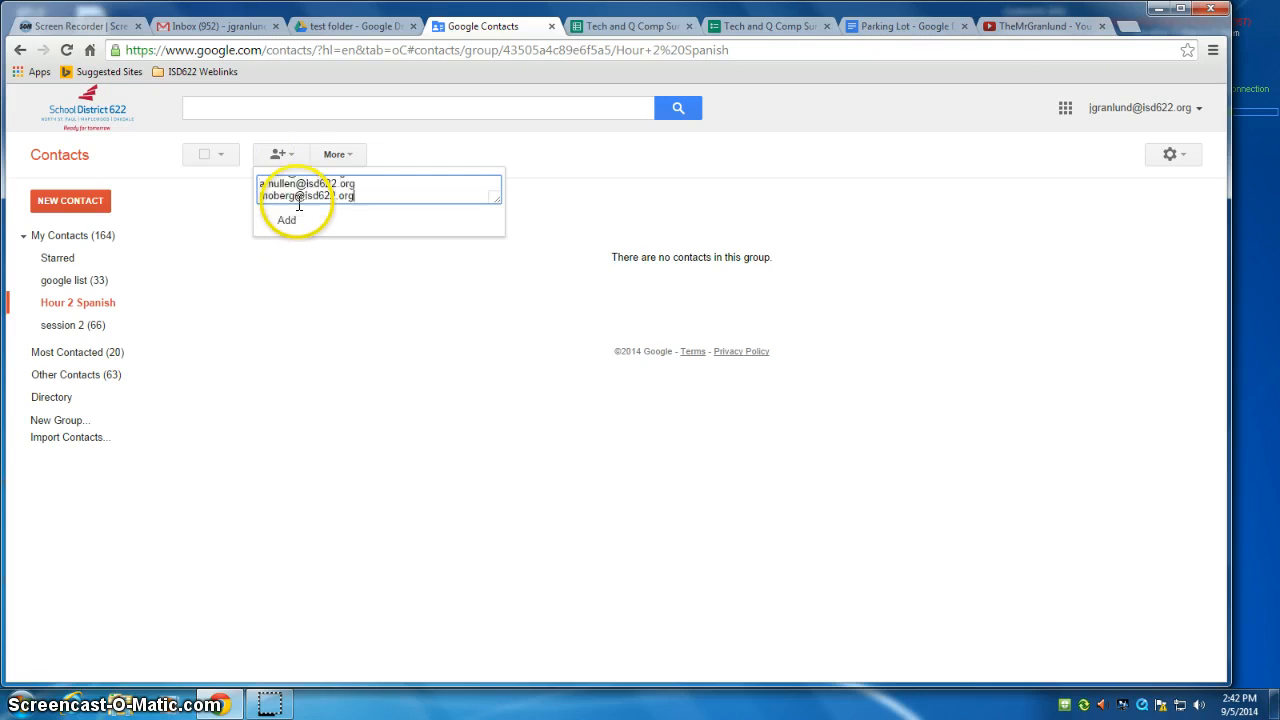
{"action": "scroll", "coordinate": [366, 200], "scroll_direction": "up", "scroll_amount": 3}
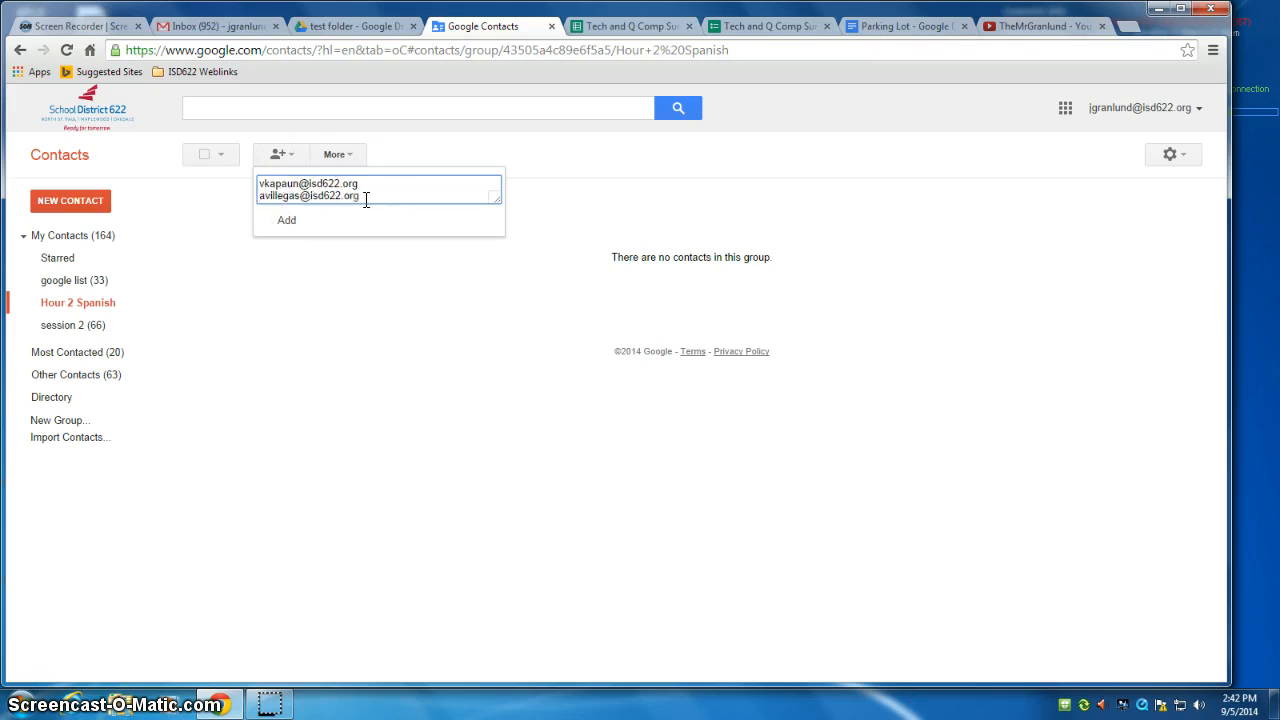
Step: Glance at the responses sheet, and discard the pasted addresses in the Hour 2 Spanish group without adding them
{"action": "left_click", "coordinate": [614, 24]}
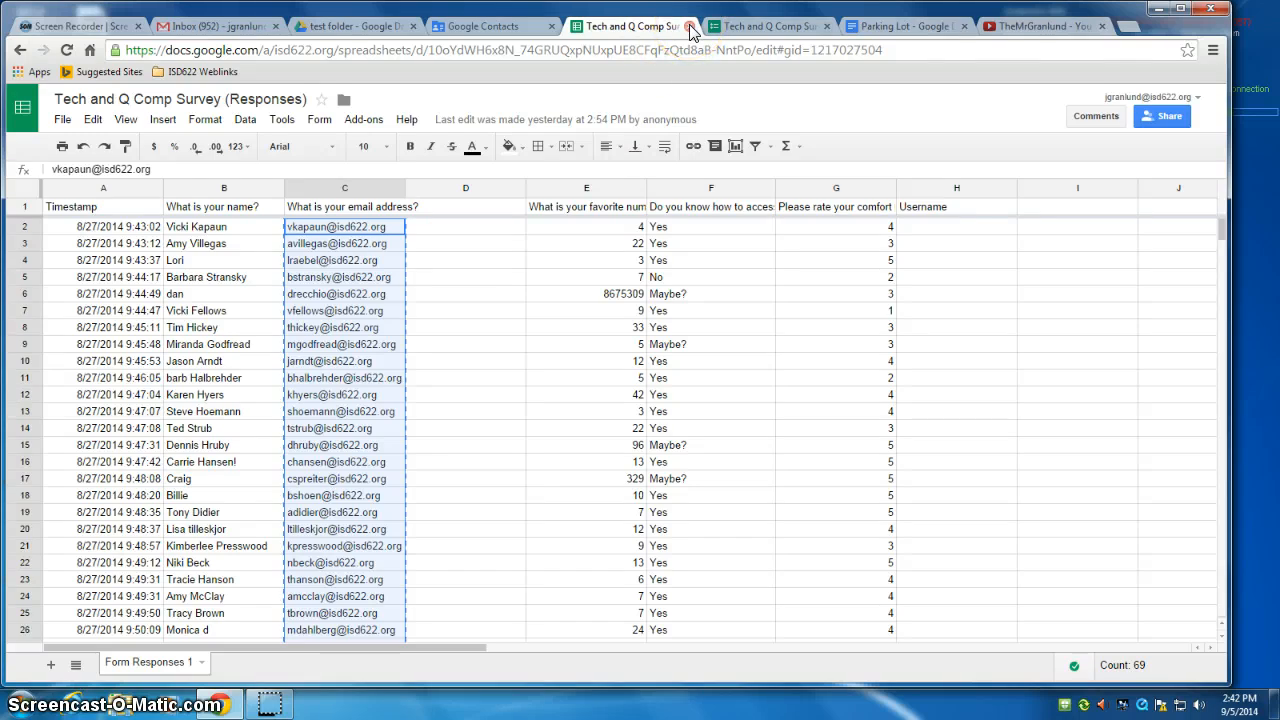
{"action": "left_click", "coordinate": [478, 26]}
{"action": "left_click", "coordinate": [380, 30]}
{"action": "left_click", "coordinate": [490, 27]}
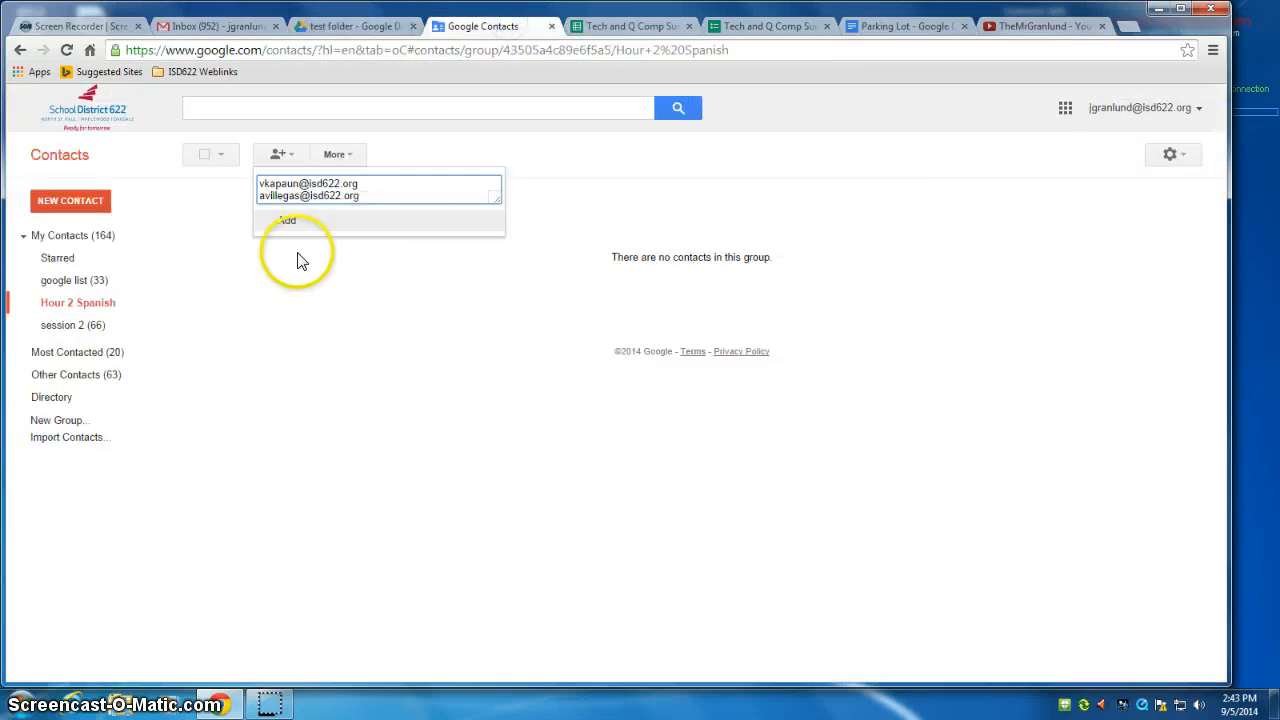
{"action": "left_click", "coordinate": [73, 310]}
{"action": "left_click", "coordinate": [80, 313]}
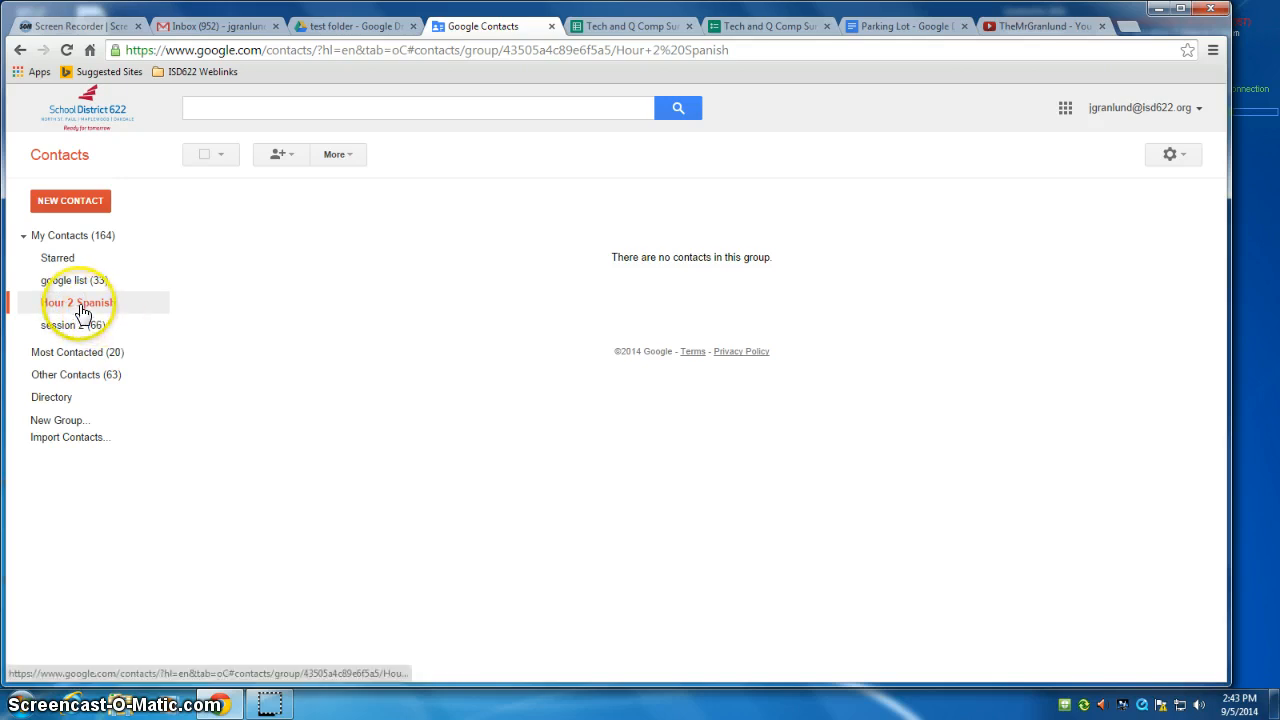
{"action": "right_click", "coordinate": [98, 305]}
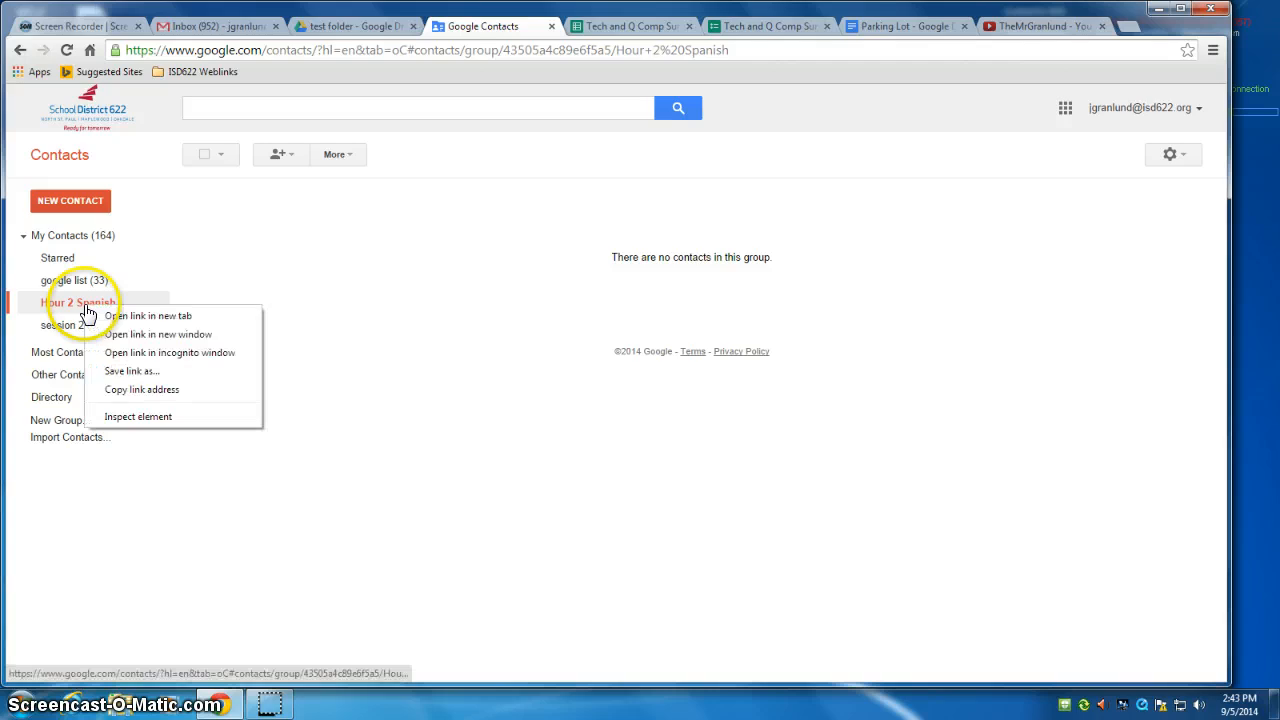
{"action": "left_click", "coordinate": [377, 363]}
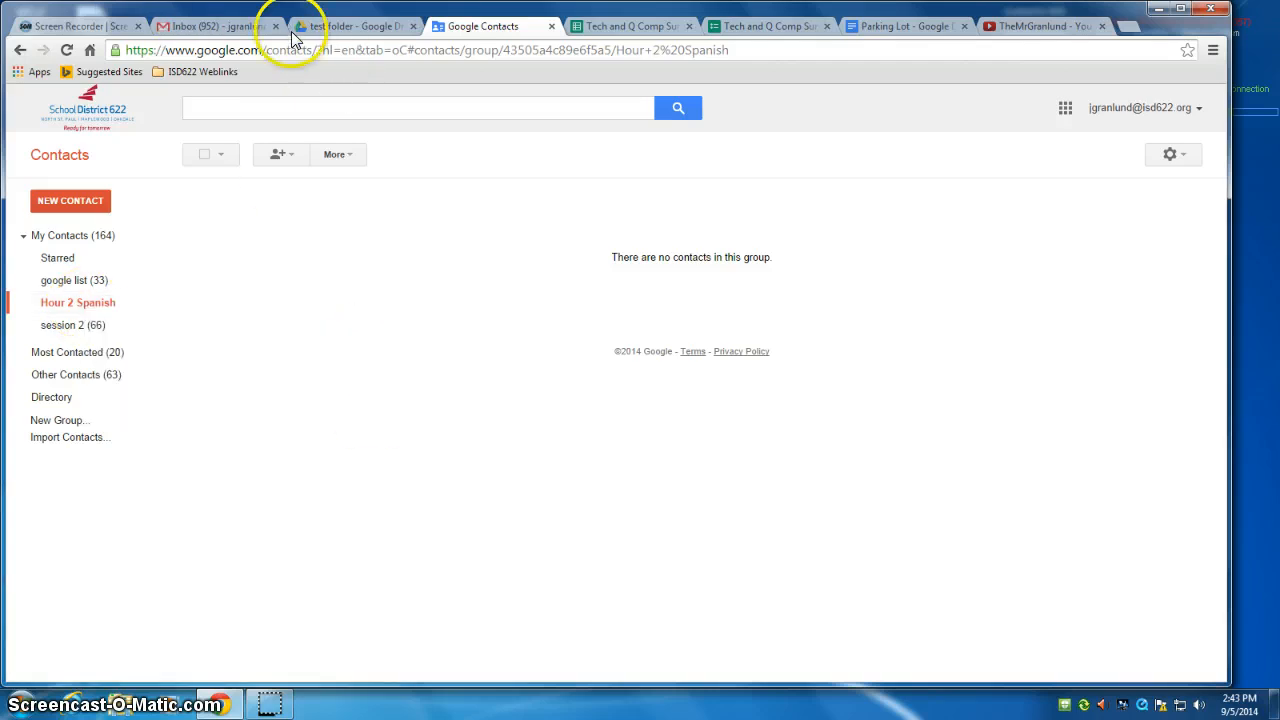
Step: Create a new form in Drive's shared test folder with the Birthday Cats theme, keeping the title Untitled Form
{"action": "left_click", "coordinate": [354, 25]}
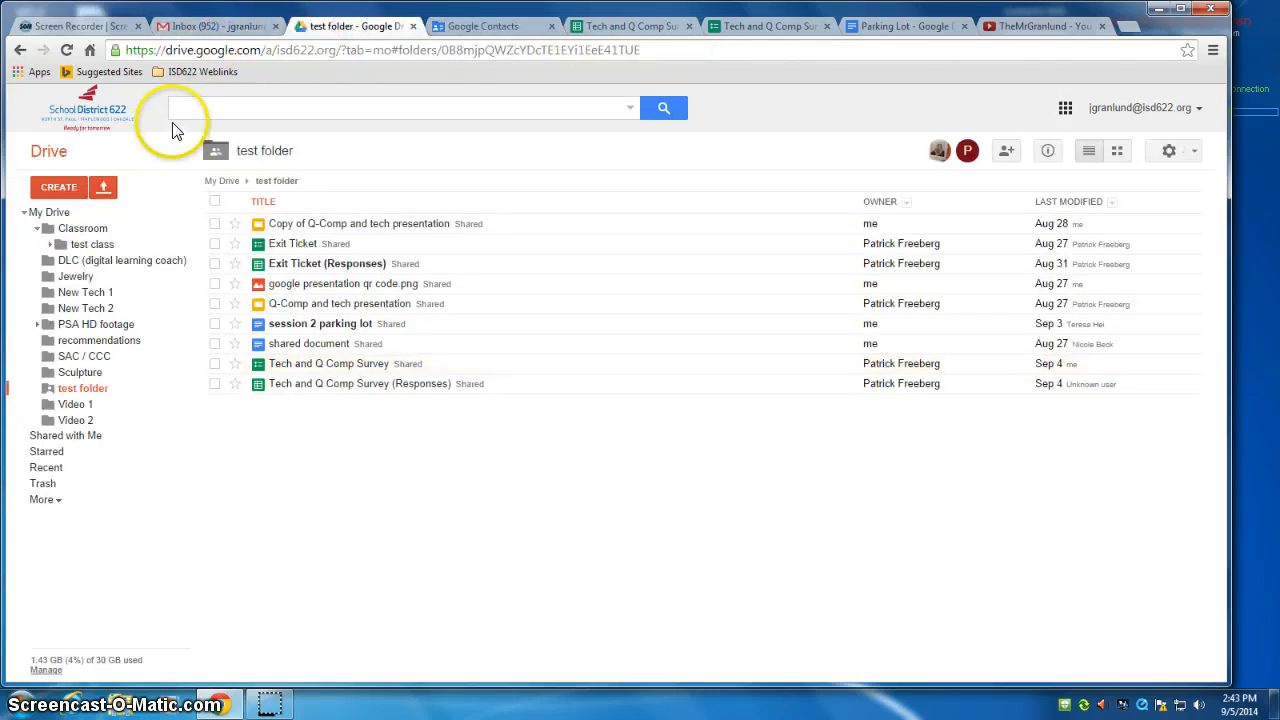
{"action": "left_click", "coordinate": [58, 189]}
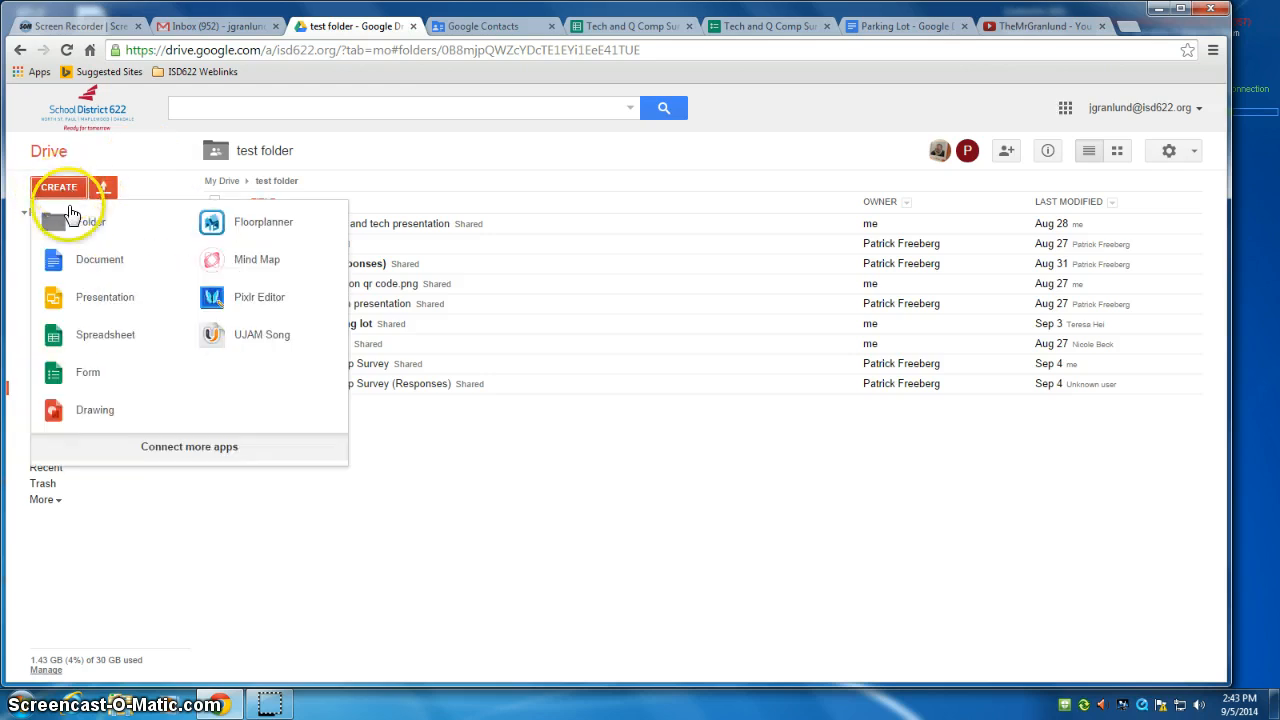
{"action": "left_click", "coordinate": [88, 383]}
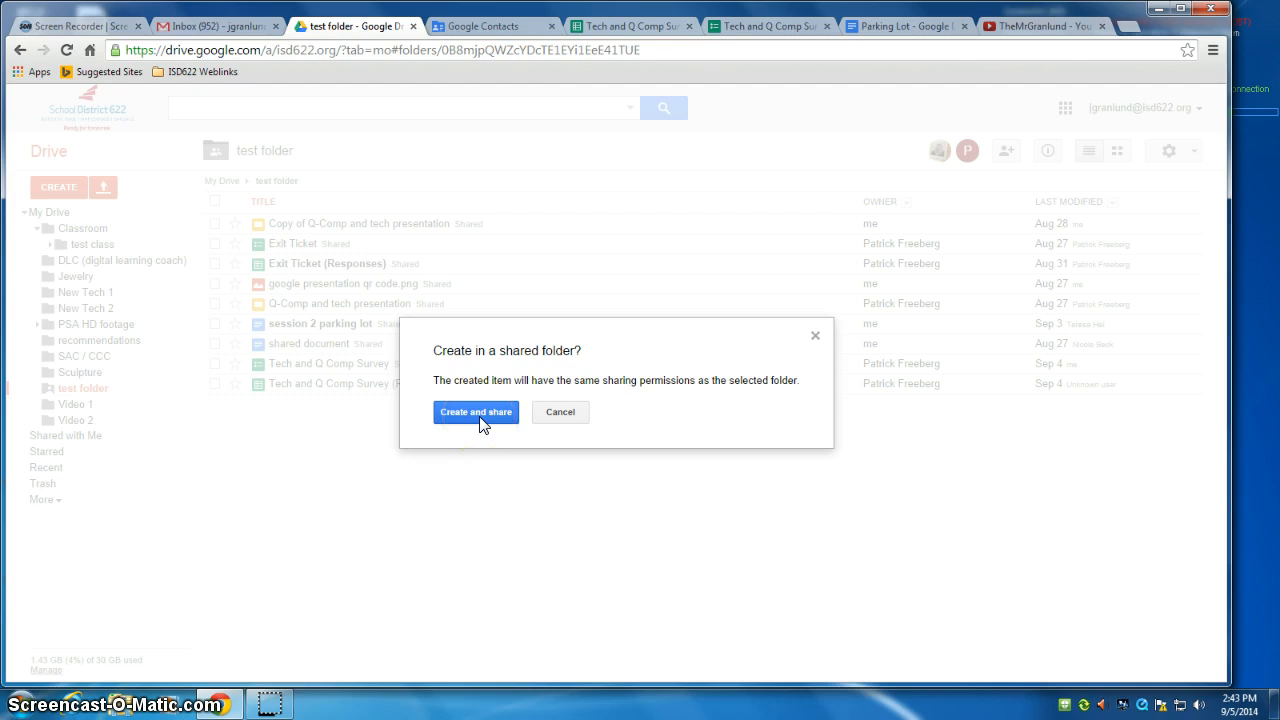
{"action": "left_click", "coordinate": [478, 413]}
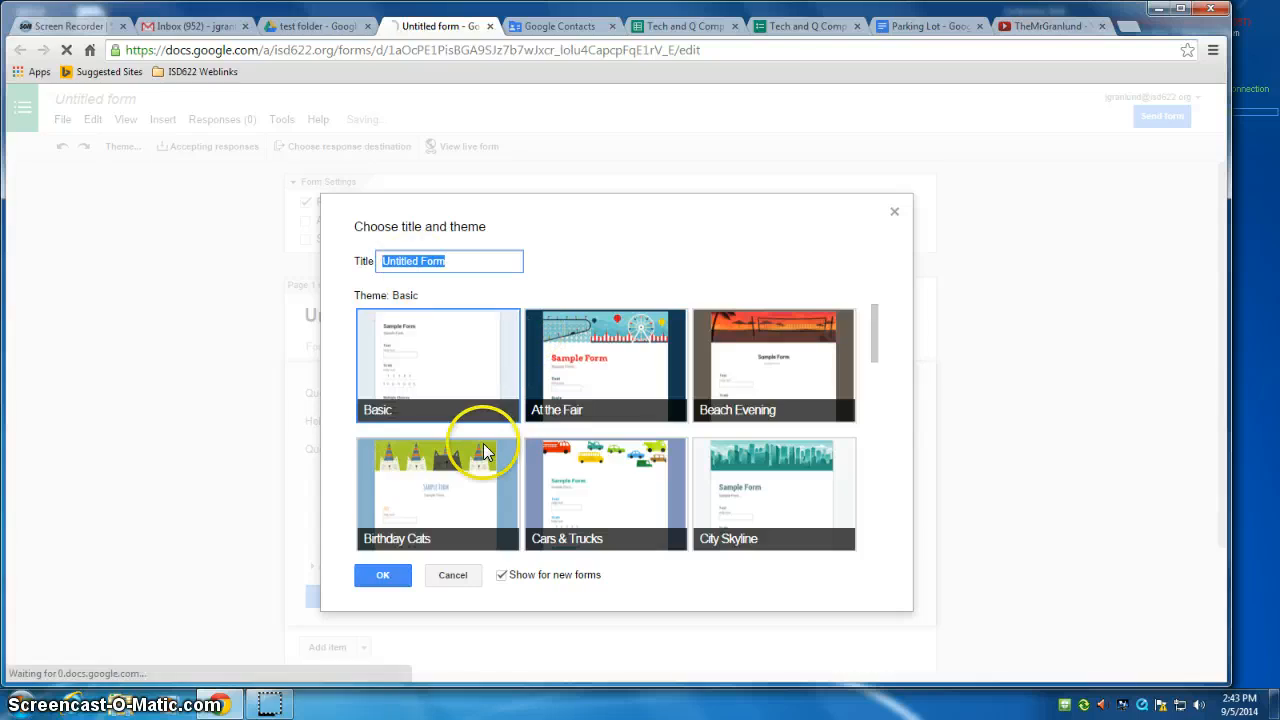
{"action": "left_click", "coordinate": [440, 478]}
{"action": "left_click", "coordinate": [381, 576]}
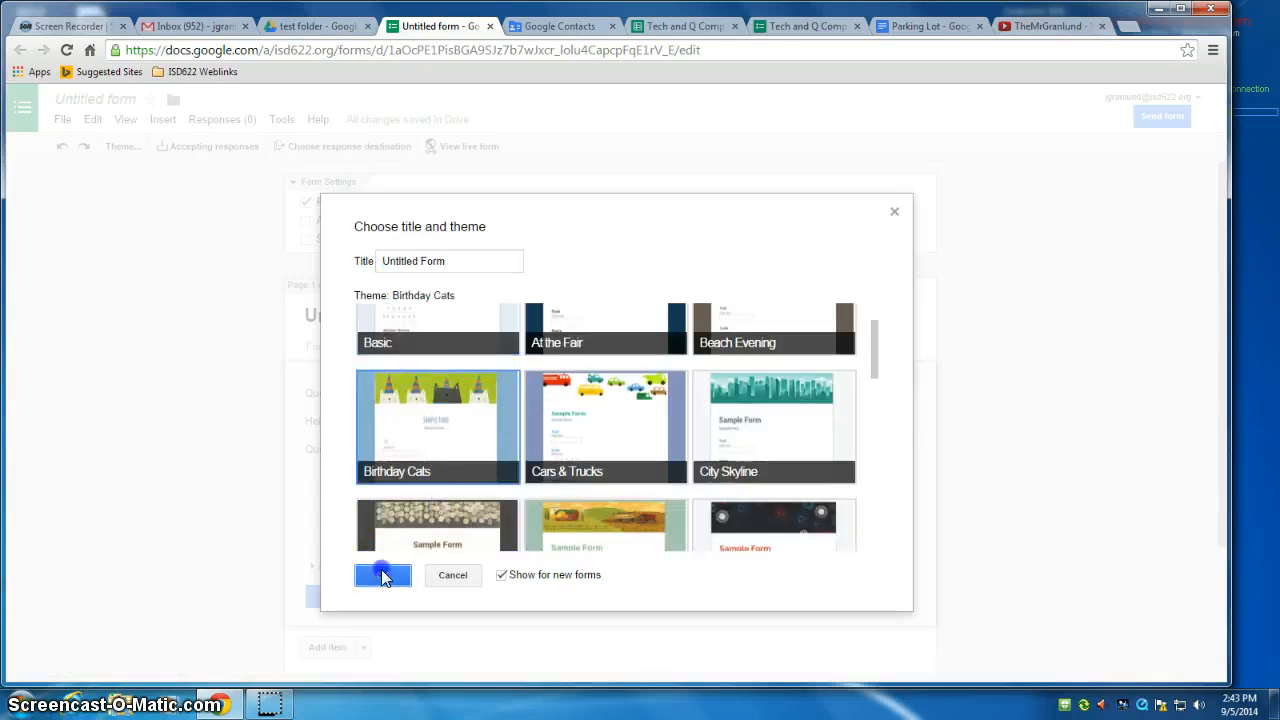
Step: Set the new form to automatically collect each respondent's ISD 622 username
{"action": "left_click", "coordinate": [509, 388]}
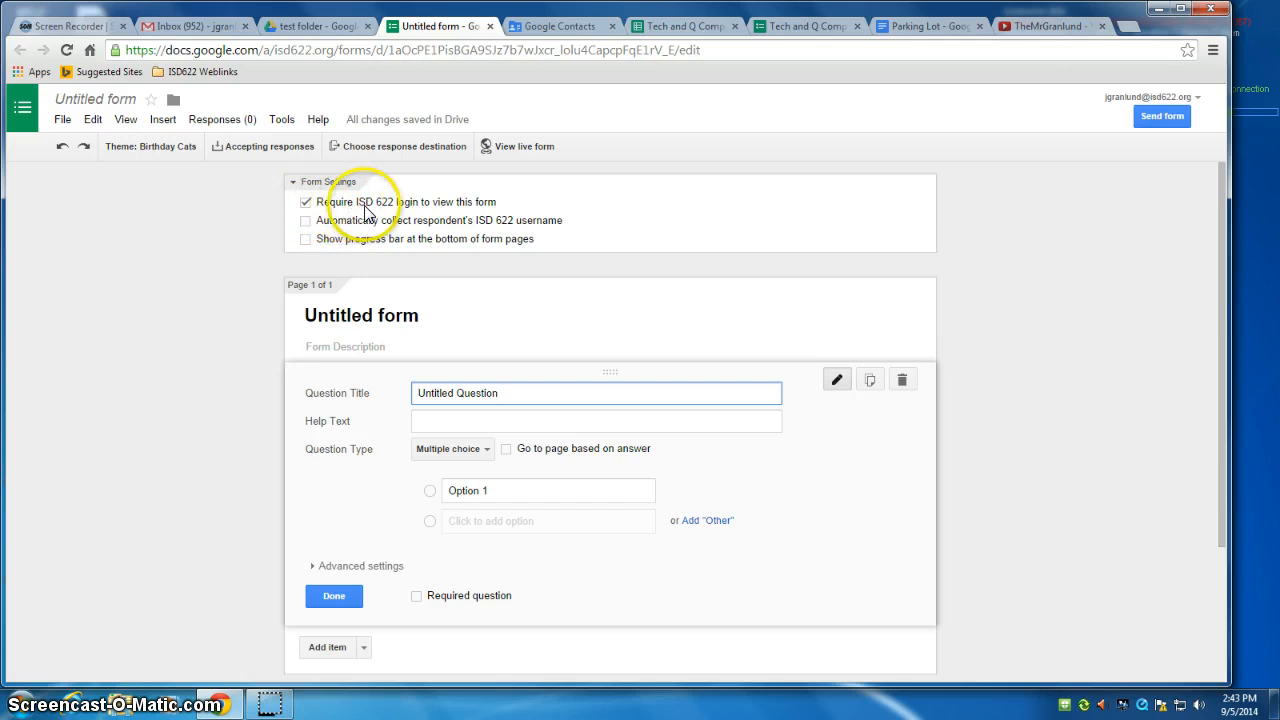
{"action": "left_click", "coordinate": [306, 221]}
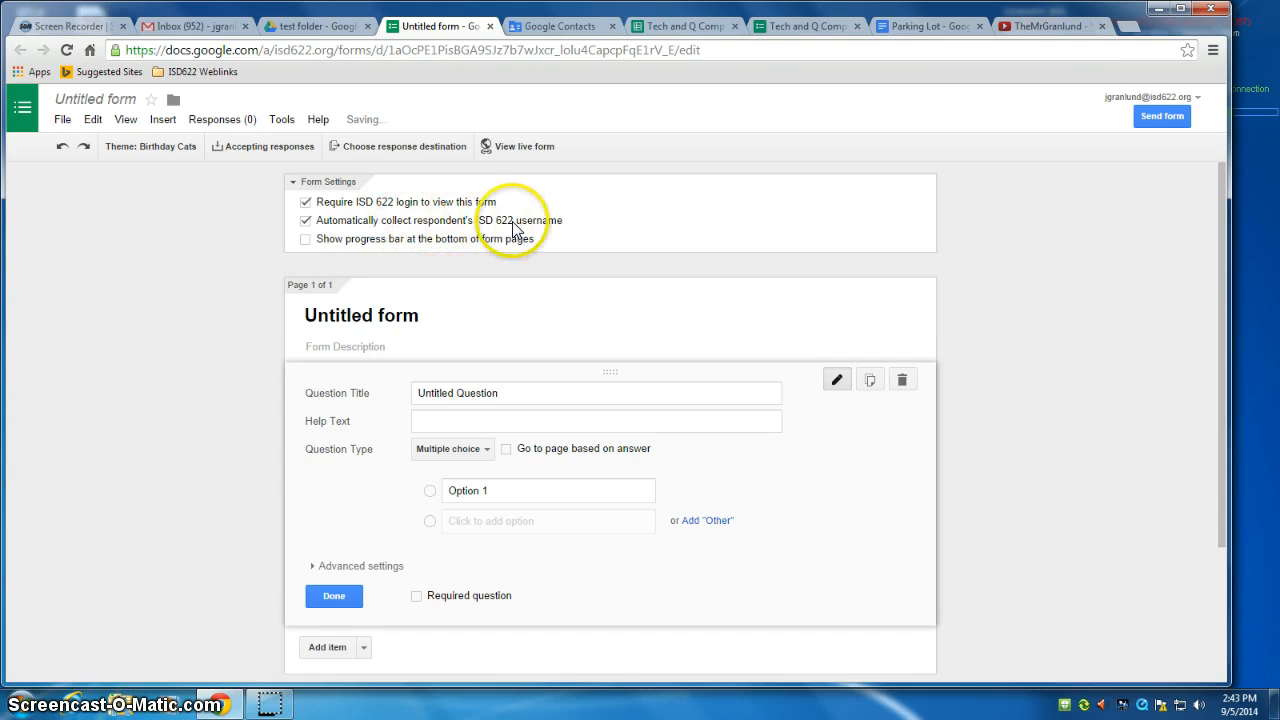
Step: Show a progress bar at the bottom of the new form's pages
{"action": "left_click", "coordinate": [306, 241]}
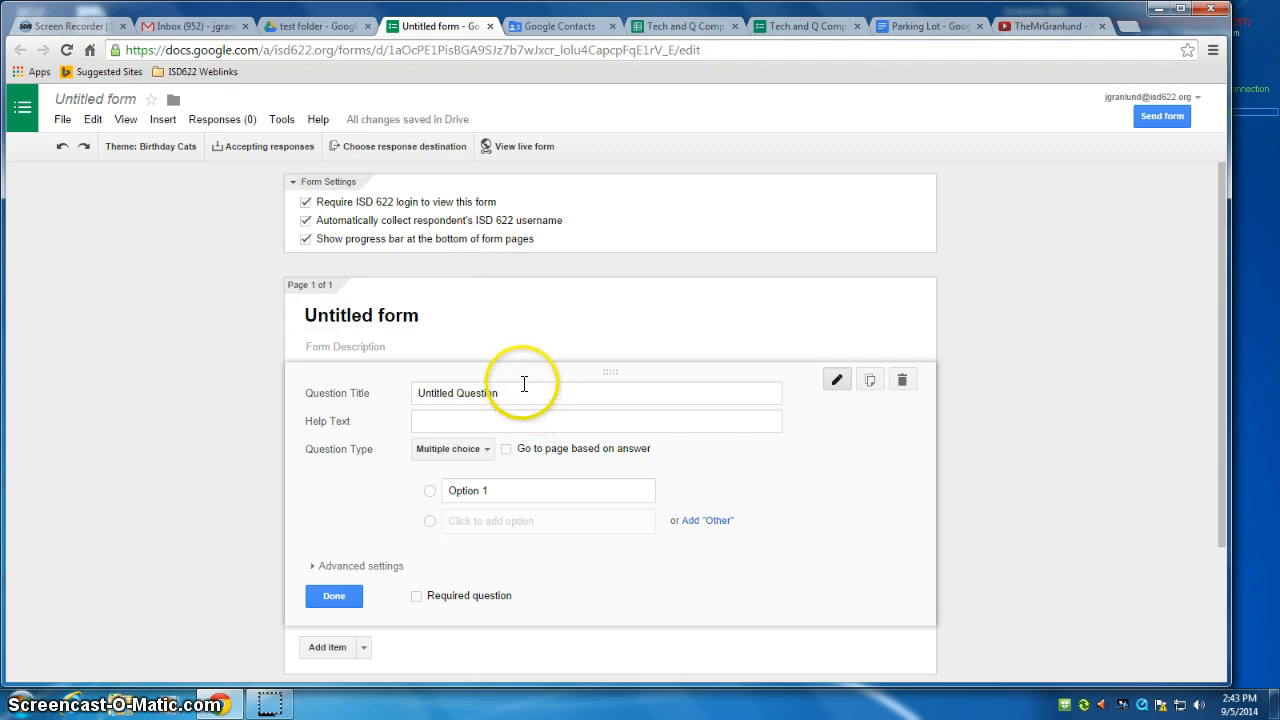
Step: Try the Choose from a list, Scale and Grid types on the form's untitled question
{"action": "scroll", "coordinate": [530, 372], "scroll_direction": "down", "scroll_amount": 1}
{"action": "left_click", "coordinate": [486, 372]}
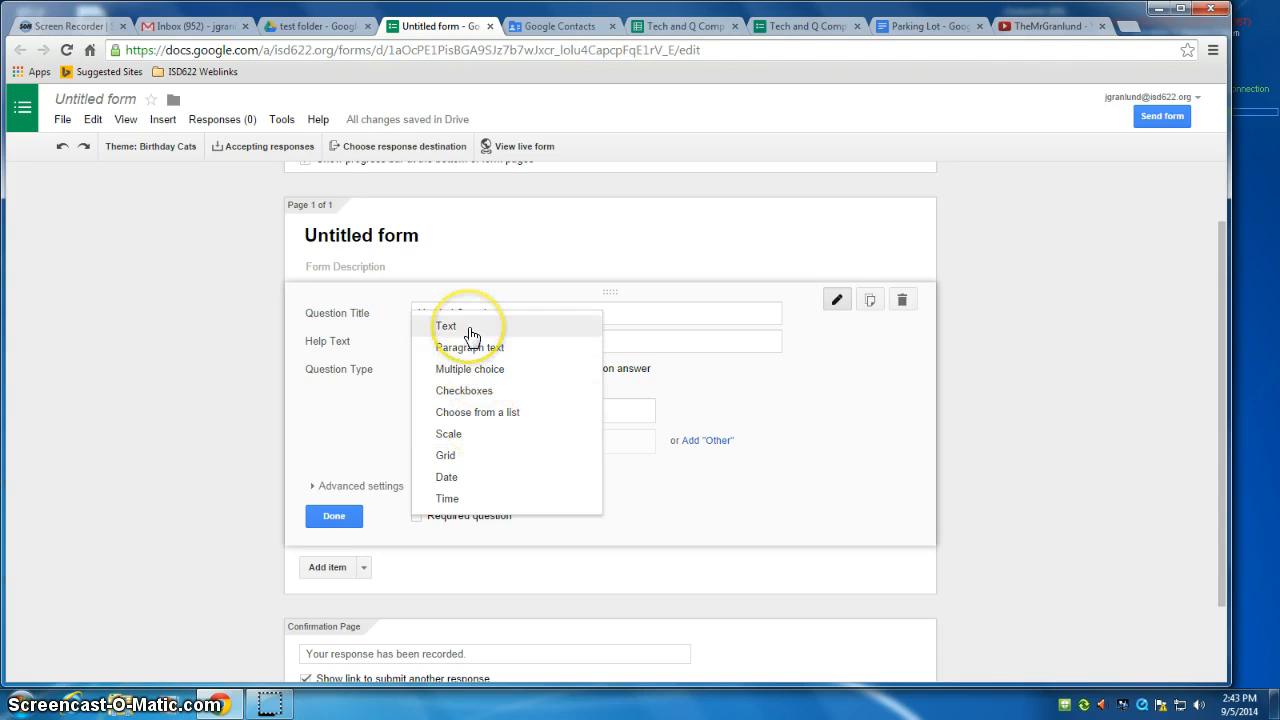
{"action": "left_click", "coordinate": [471, 347]}
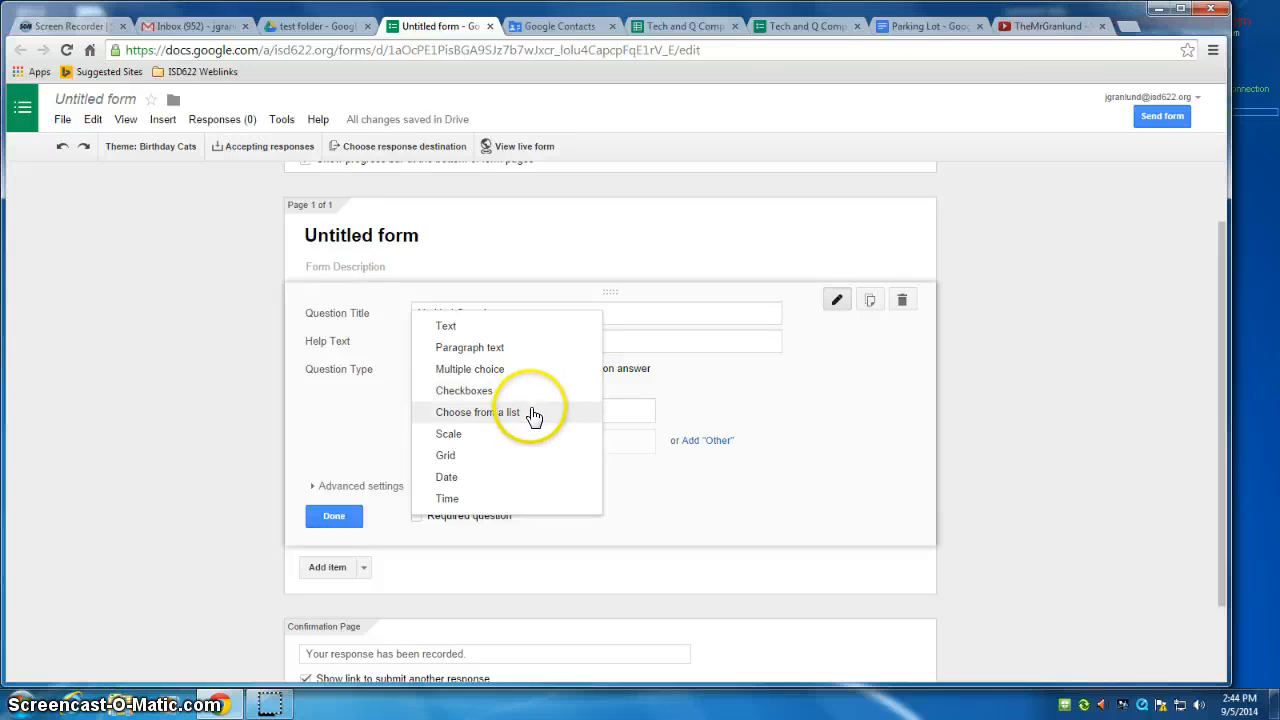
{"action": "left_click", "coordinate": [533, 413]}
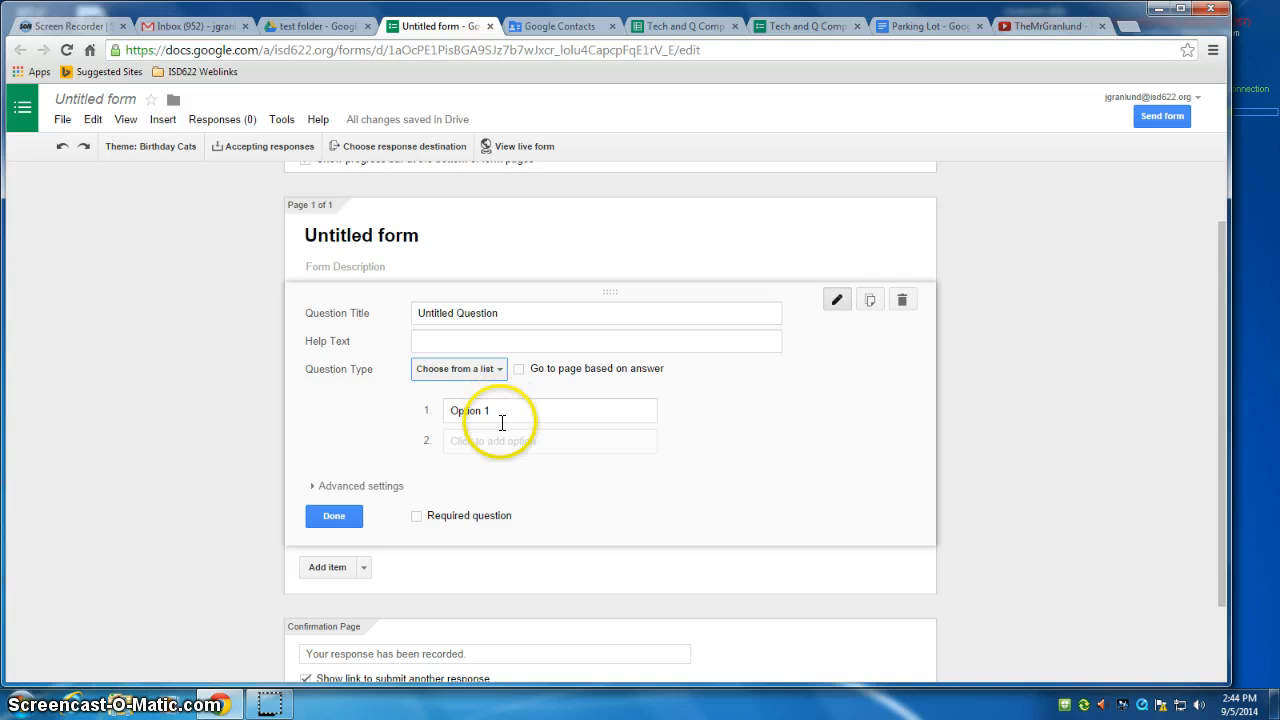
{"action": "left_click", "coordinate": [494, 371]}
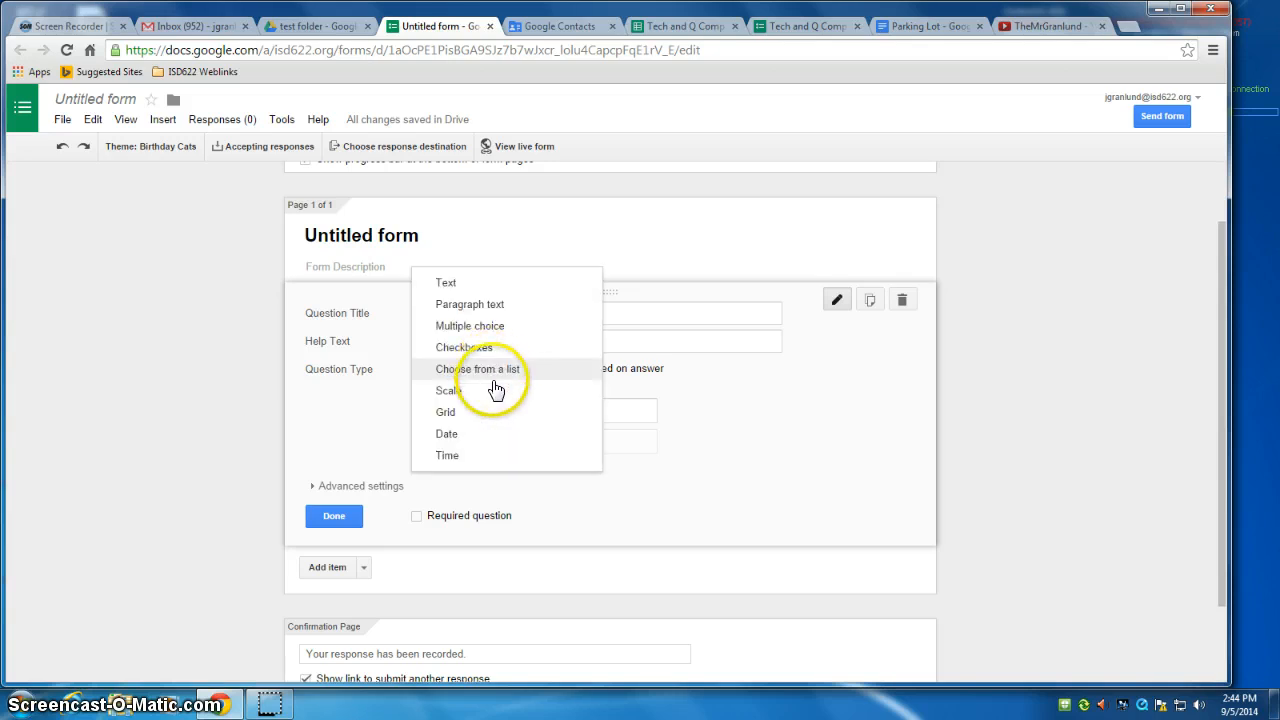
{"action": "left_click", "coordinate": [489, 391]}
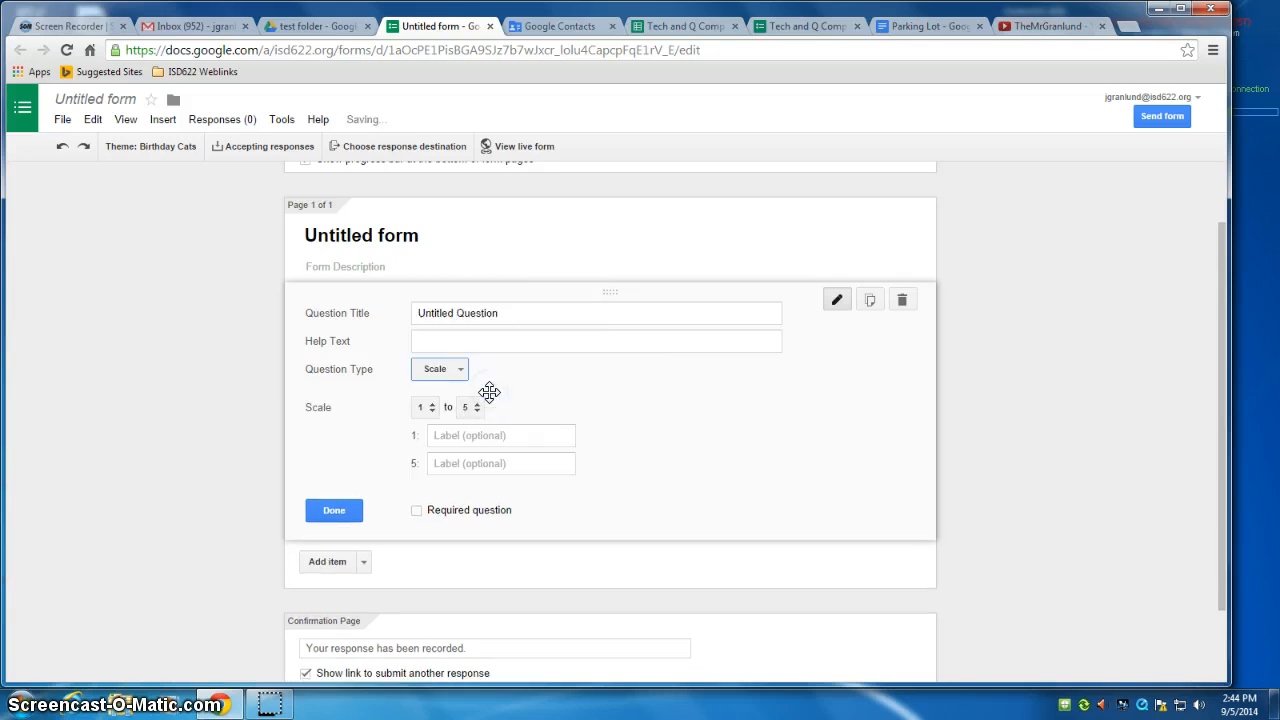
{"action": "left_click", "coordinate": [455, 370]}
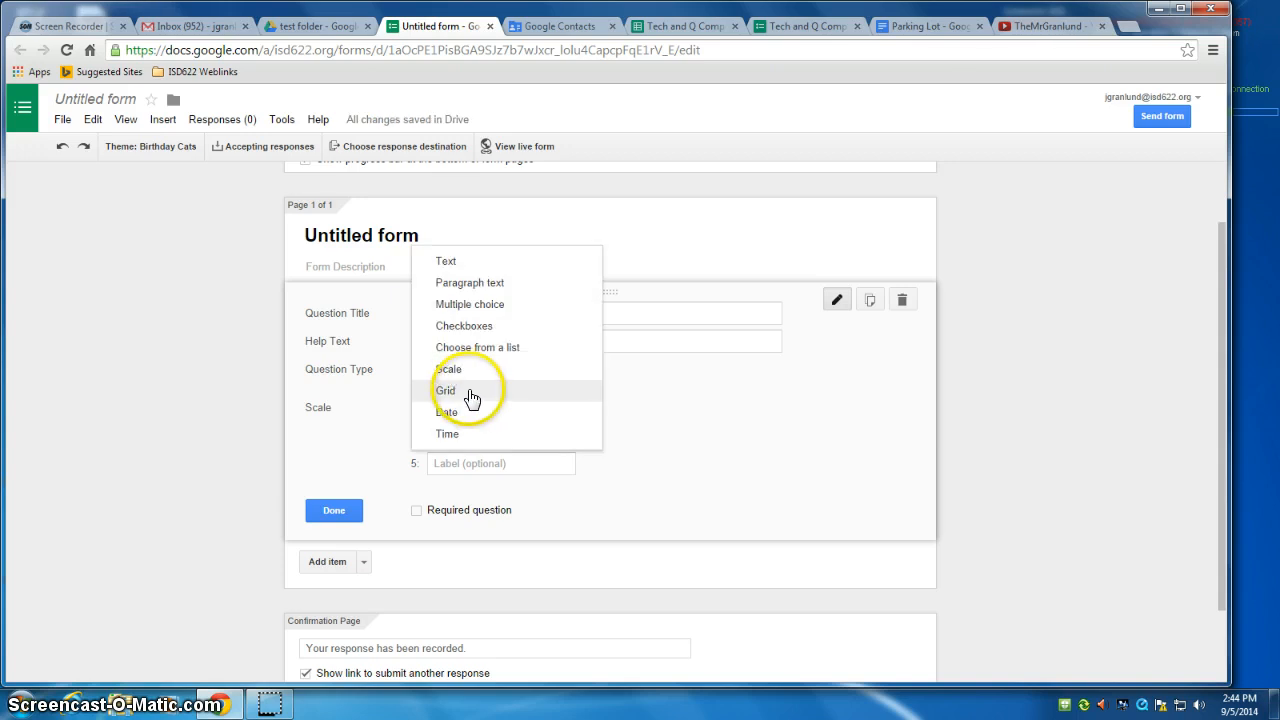
{"action": "left_click", "coordinate": [469, 399]}
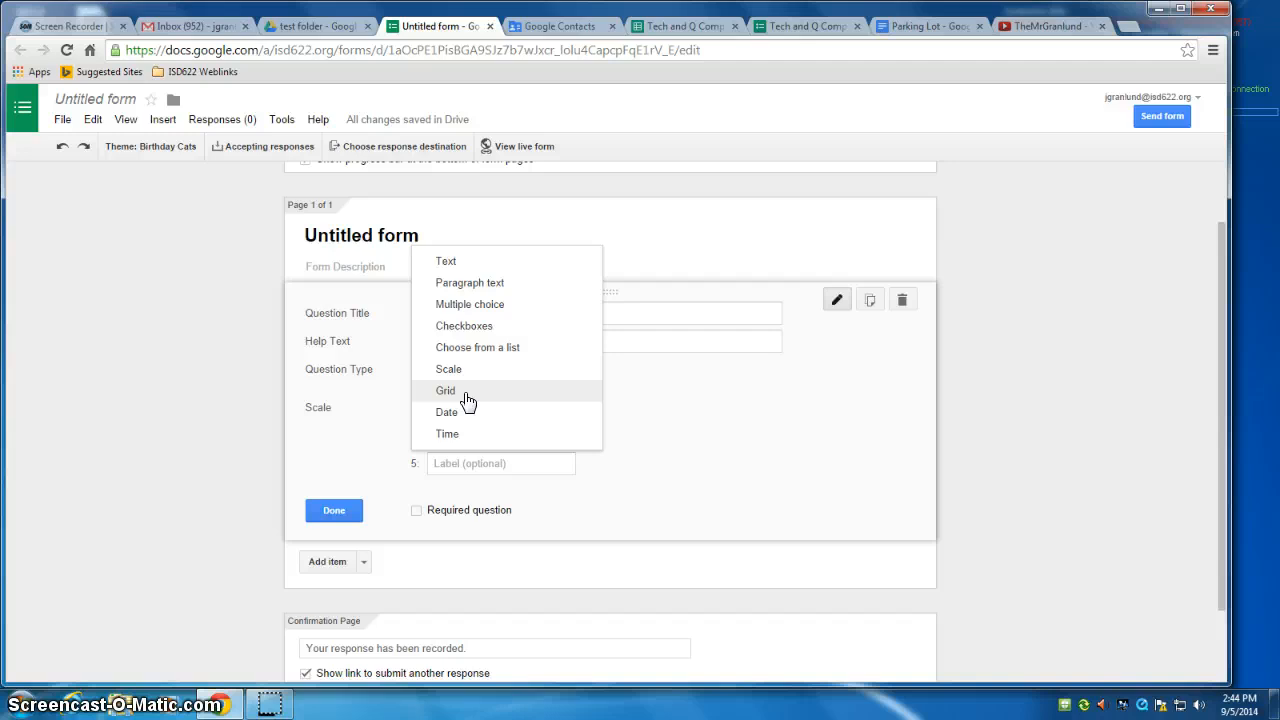
{"action": "left_click", "coordinate": [469, 399]}
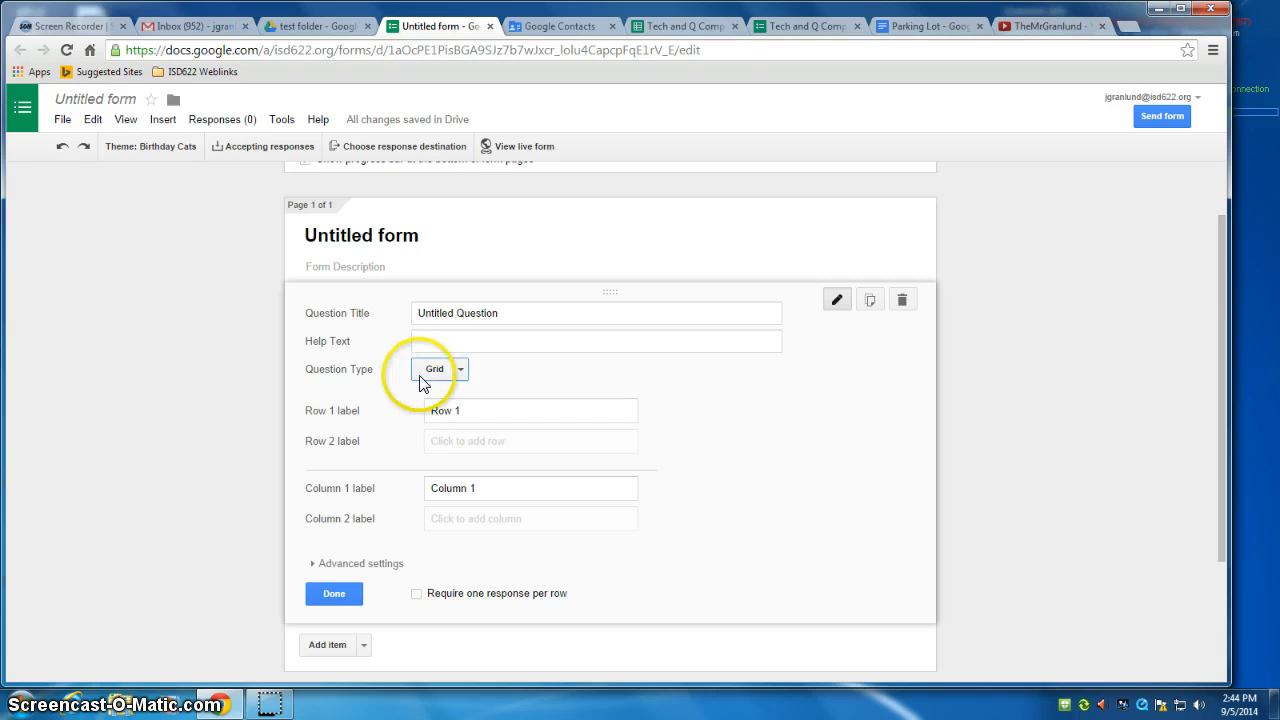
{"action": "left_click", "coordinate": [448, 374]}
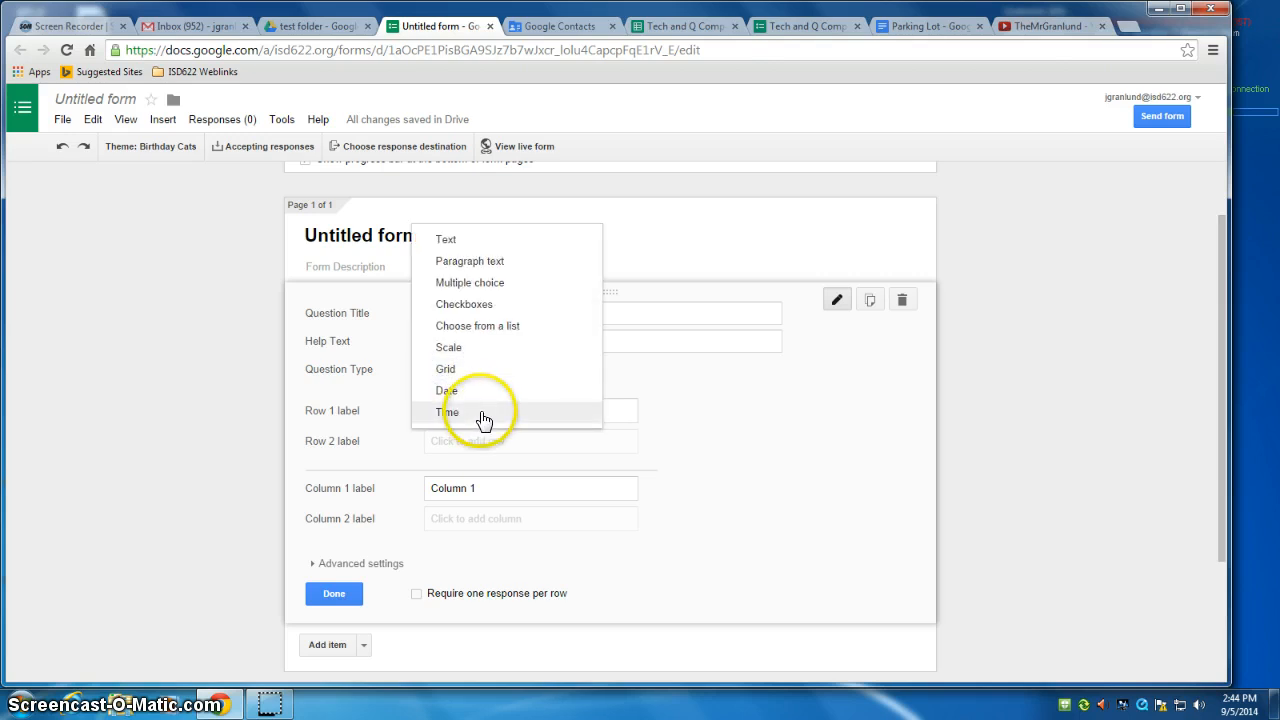
{"action": "left_click", "coordinate": [903, 410]}
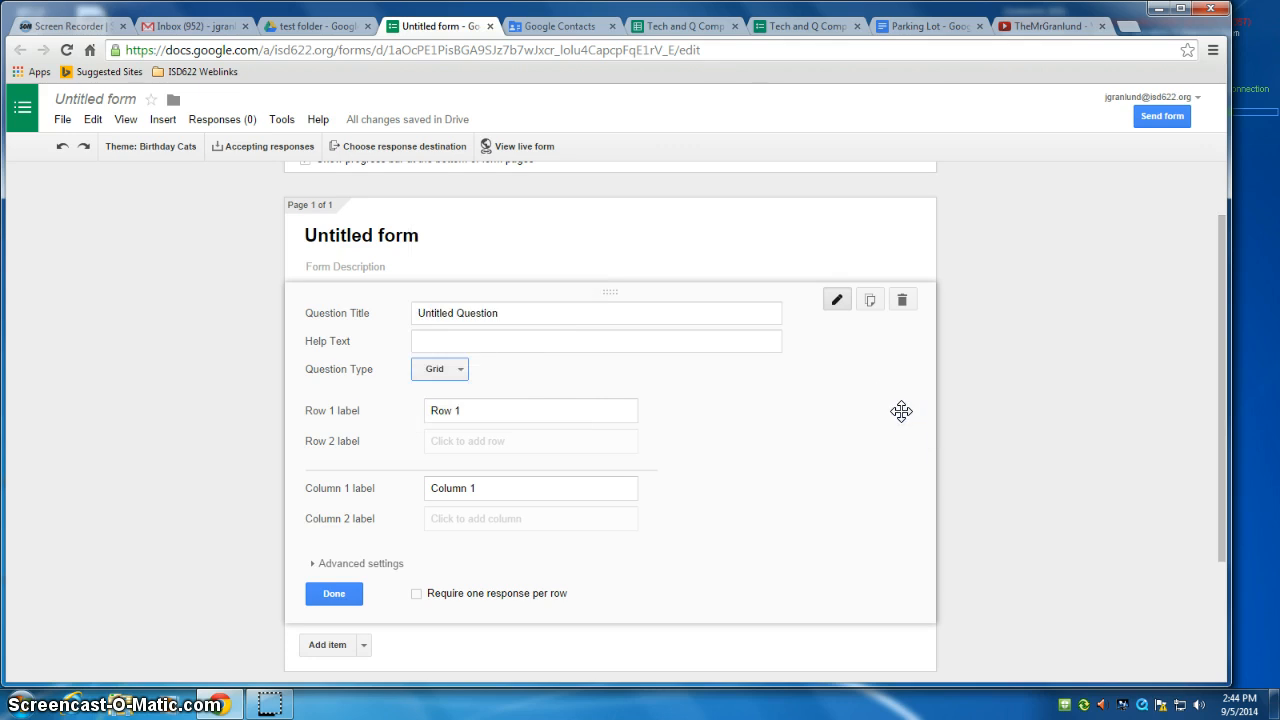
Step: Set the question's type to Text and replace its title with "email"
{"action": "left_click", "coordinate": [447, 369]}
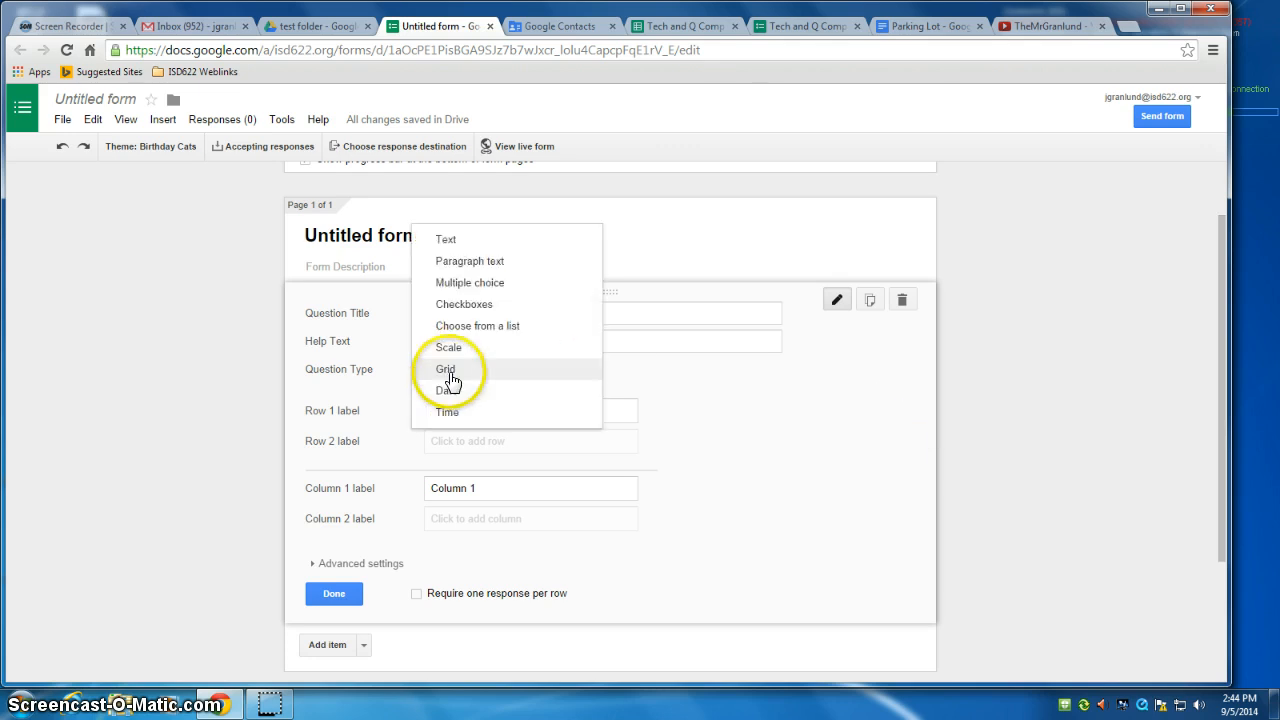
{"action": "left_click", "coordinate": [450, 242]}
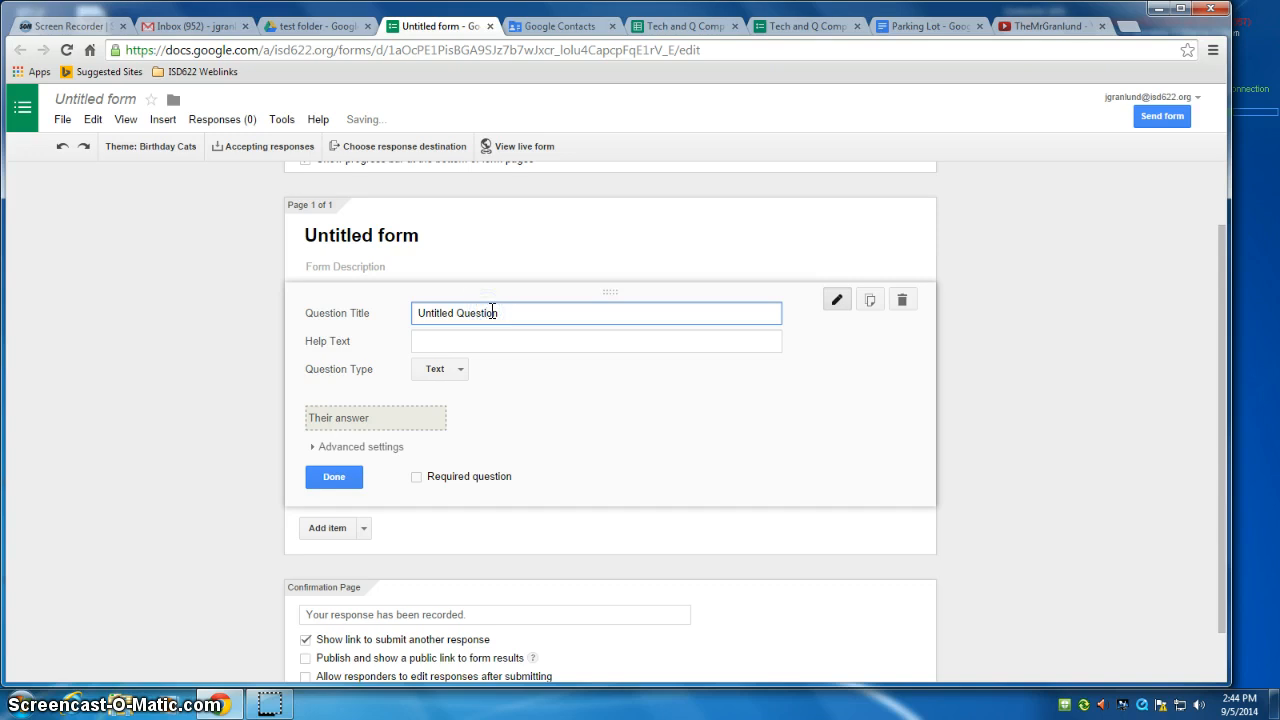
{"action": "left_click_drag", "start_coordinate": [502, 312], "coordinate": [273, 298]}
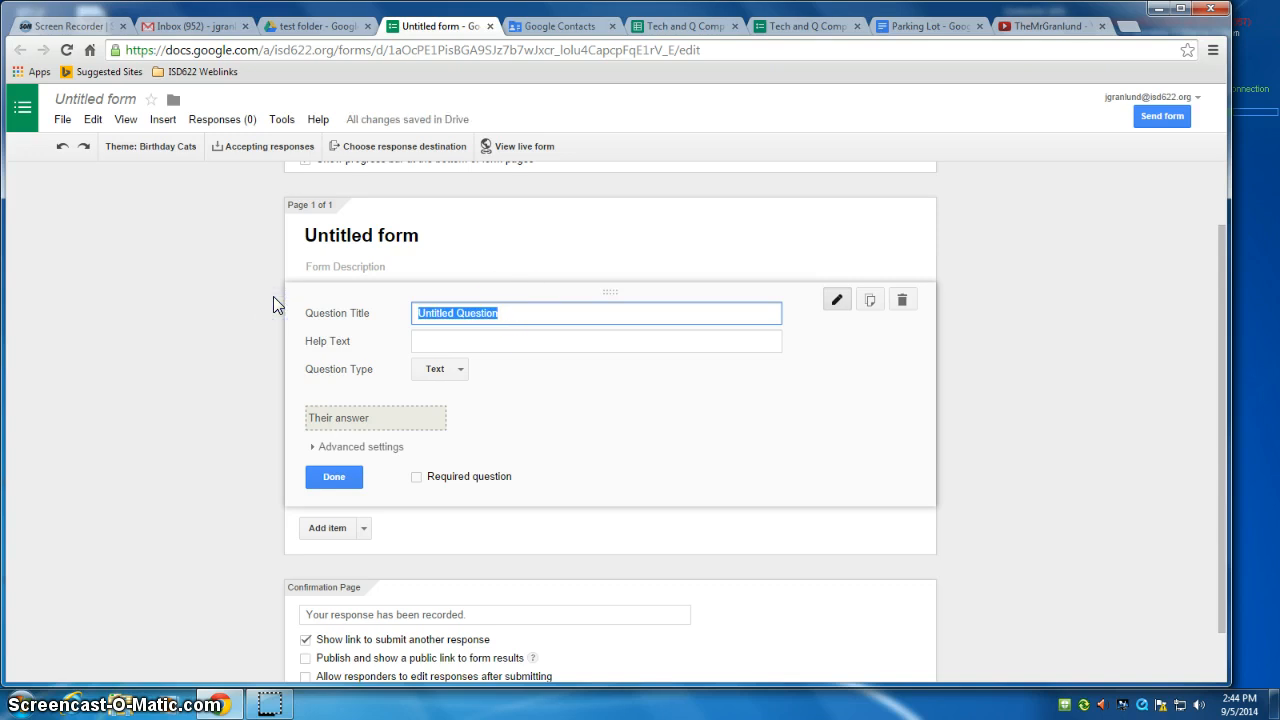
{"action": "type", "text": "email"}
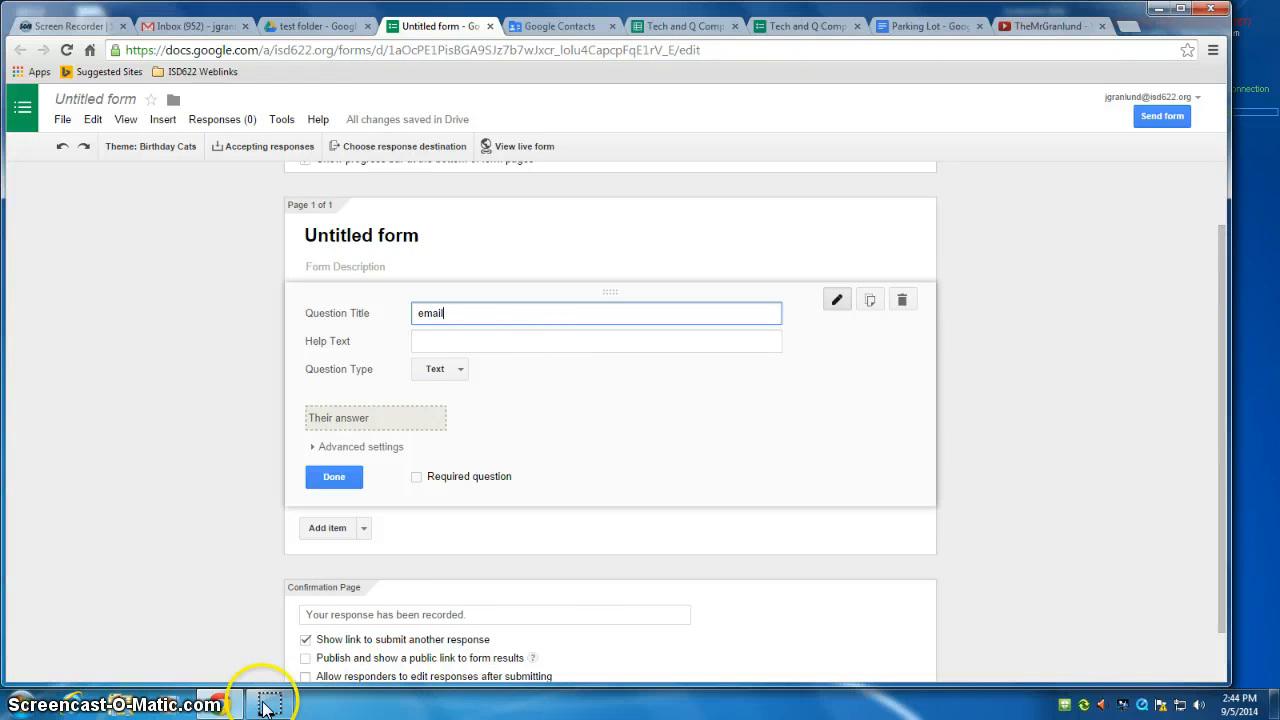
Step: Look over the Tech and Q Comp Survey form, the contacts, the survey responses and the new form, ending on the Parking Lot document
{"action": "left_click", "coordinate": [785, 28]}
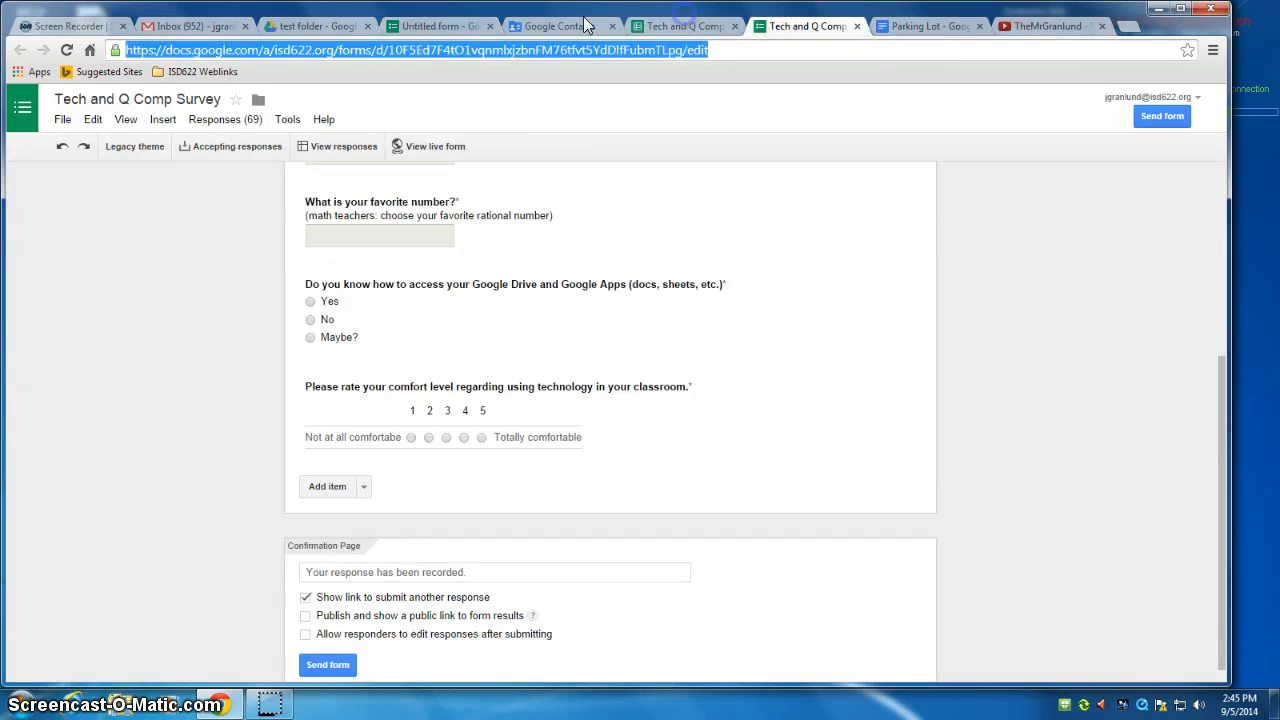
{"action": "left_click", "coordinate": [560, 28]}
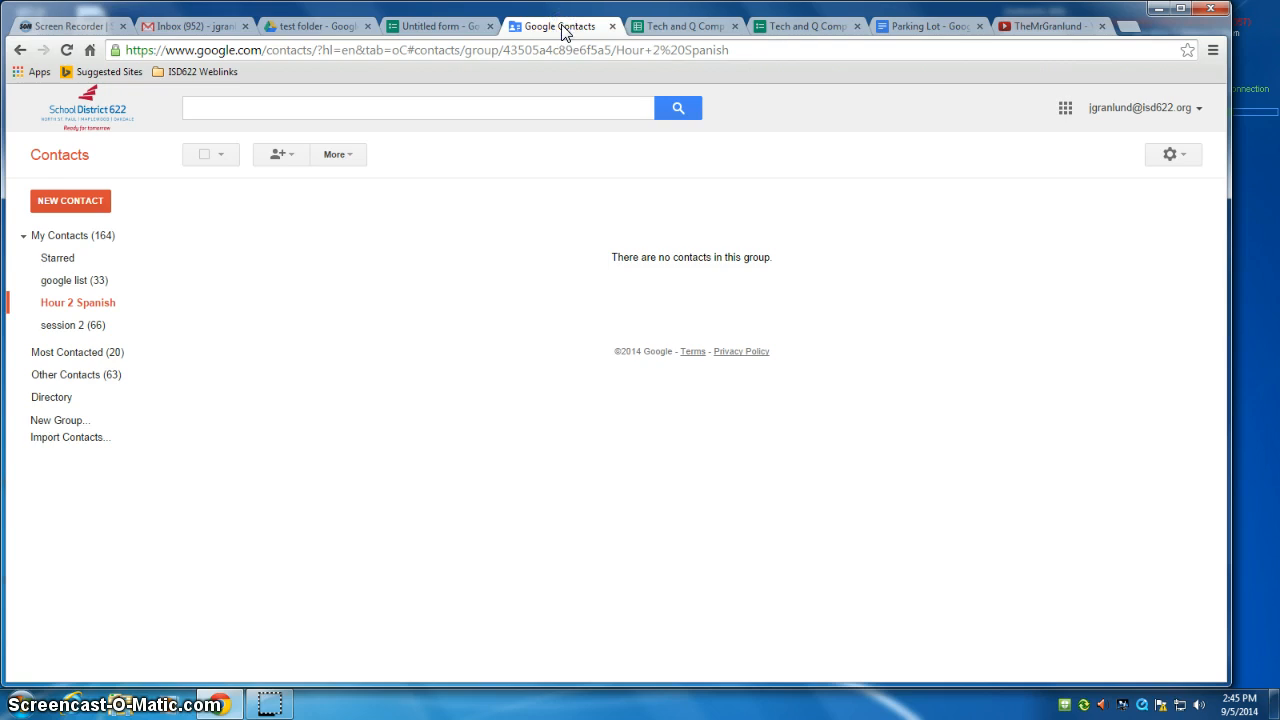
{"action": "left_click", "coordinate": [646, 27]}
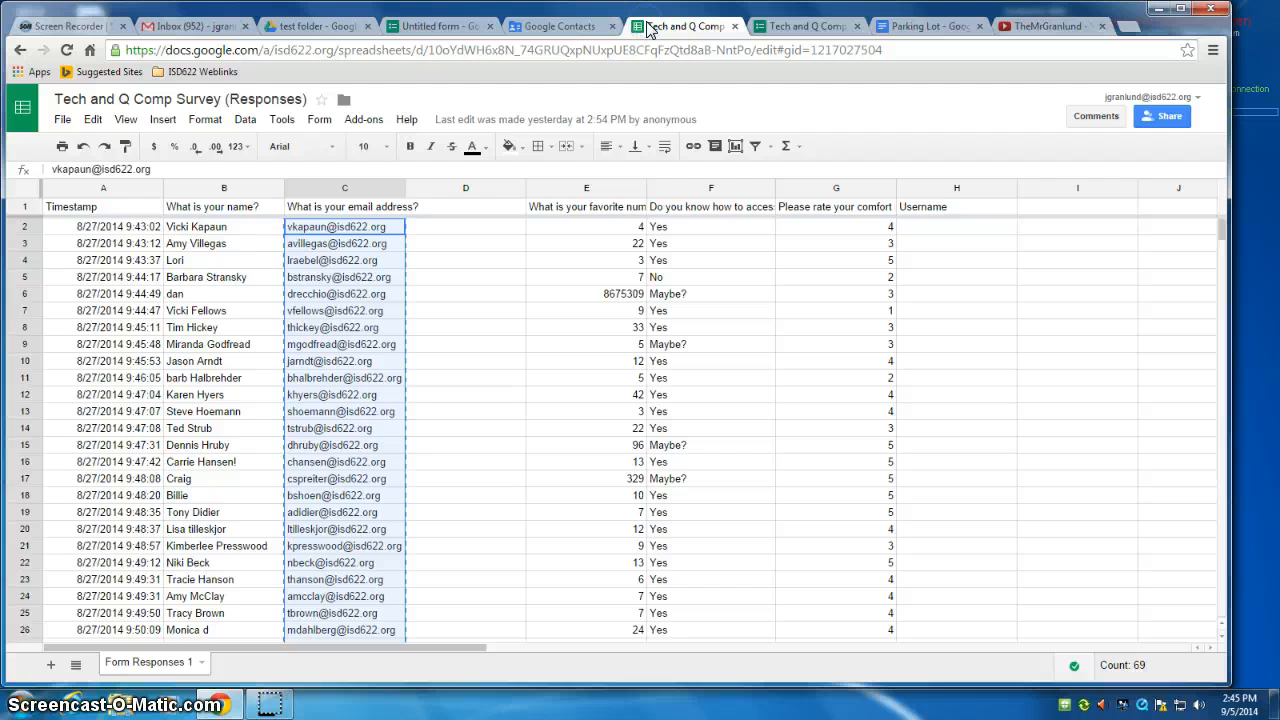
{"action": "left_click", "coordinate": [431, 28]}
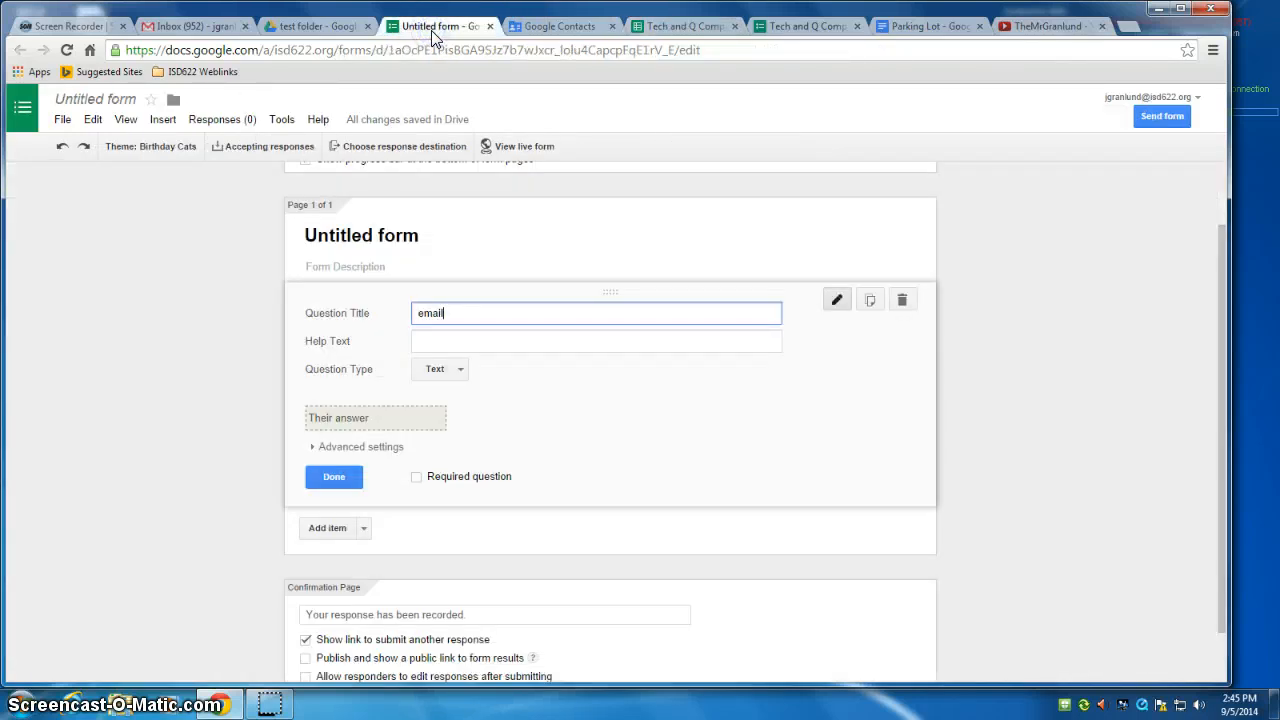
{"action": "left_click", "coordinate": [918, 27]}
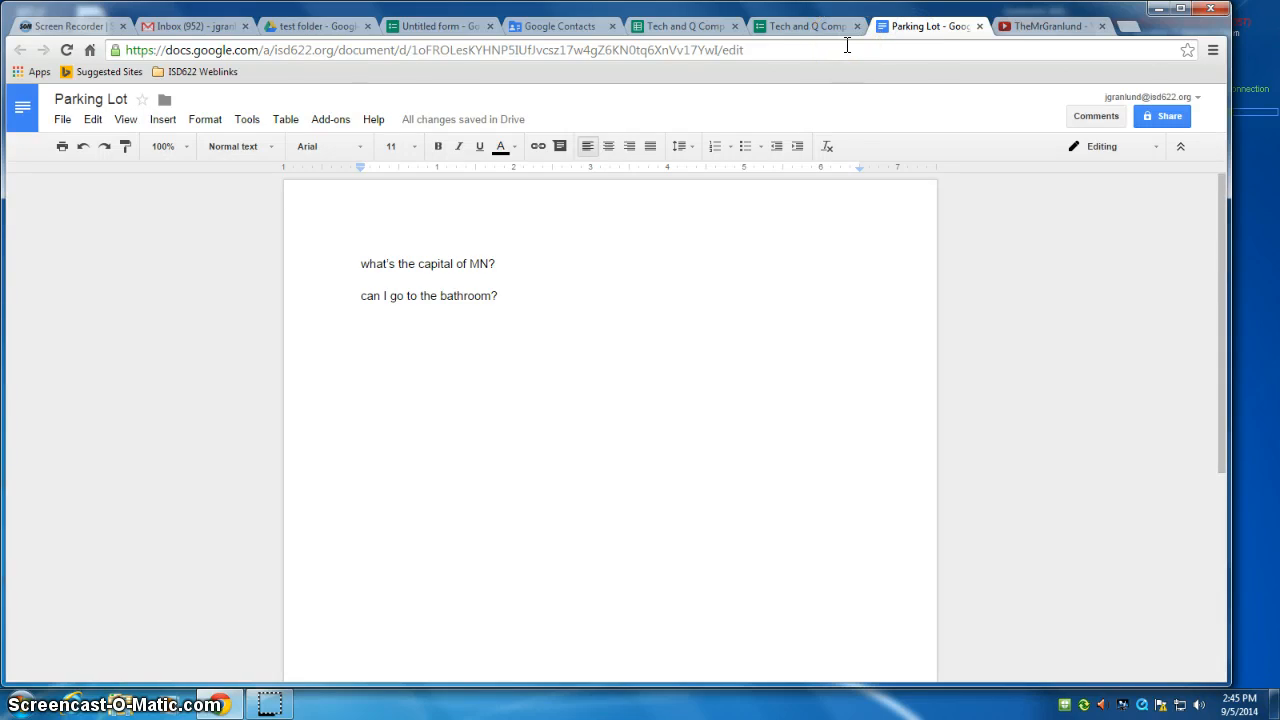